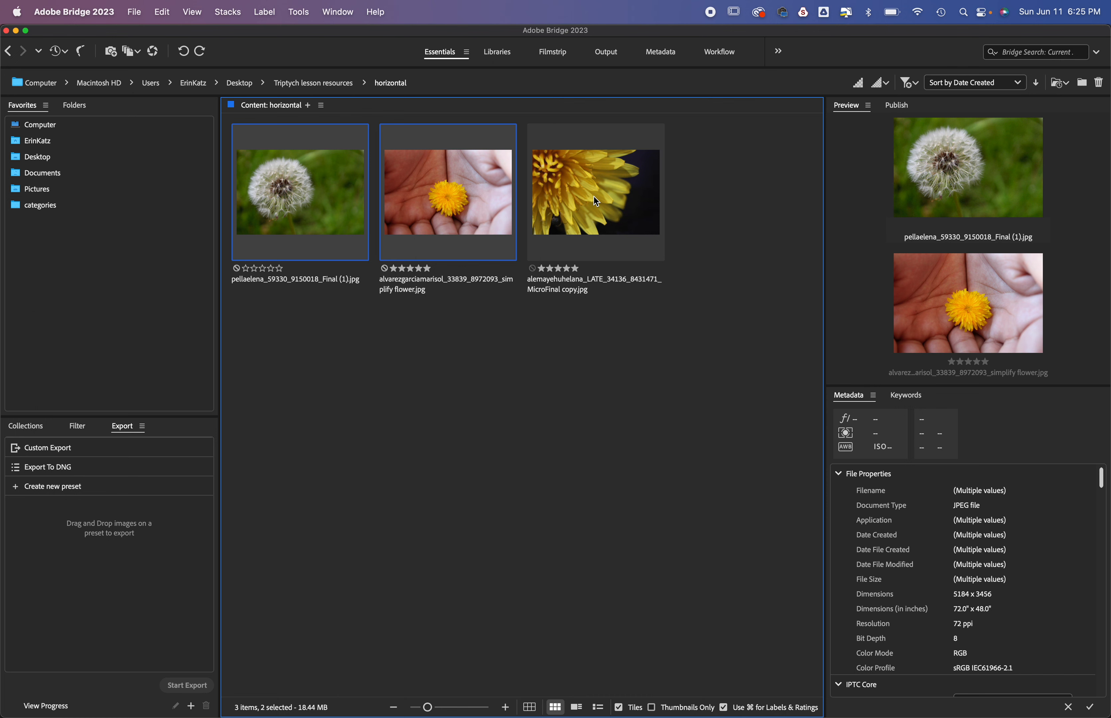
pyautogui.keyDown('super'); pyautogui.click(594, 198); pyautogui.keyUp('super')
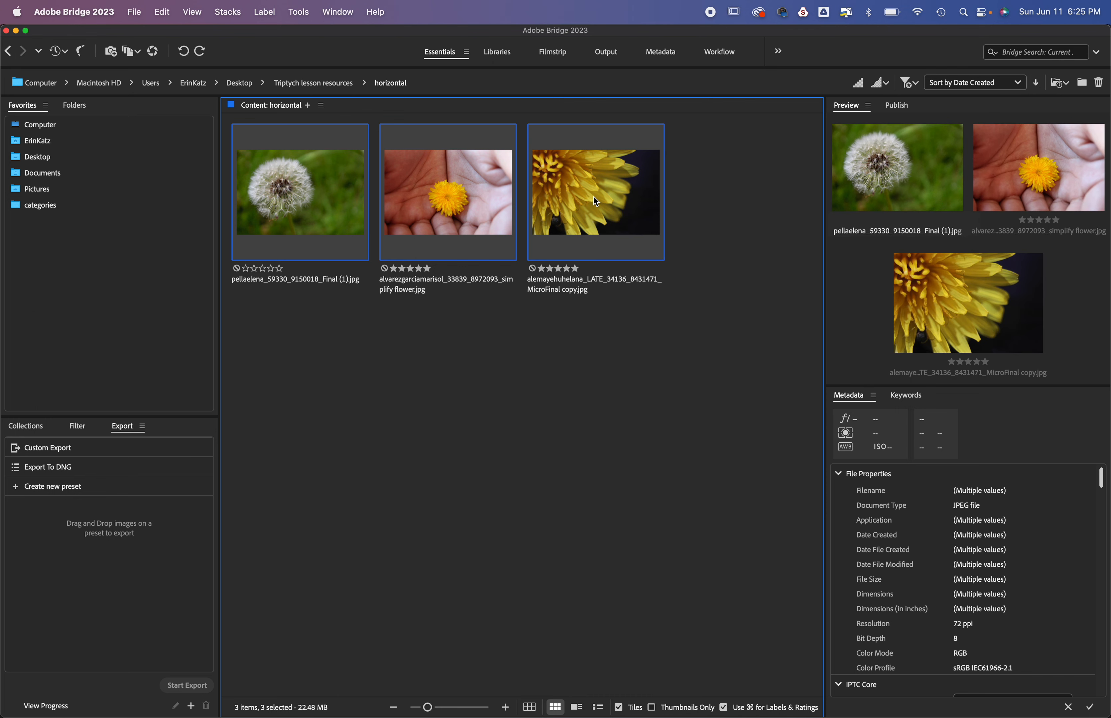
pyautogui.rightClick(558, 191)
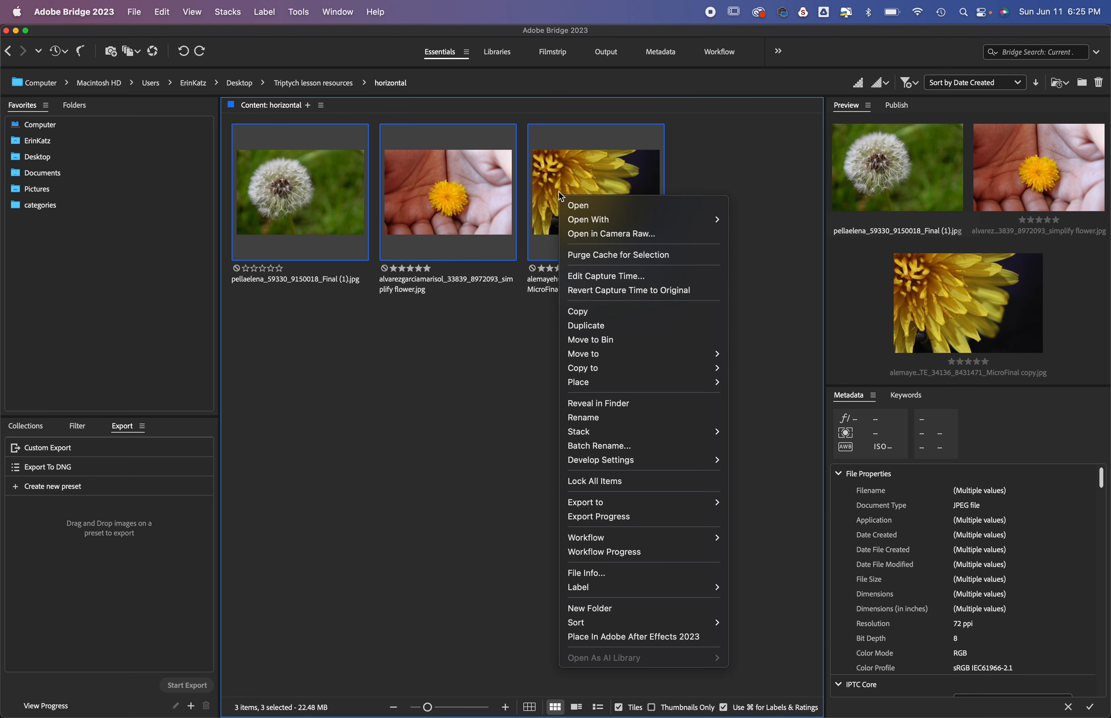
pyautogui.moveTo(650, 370)
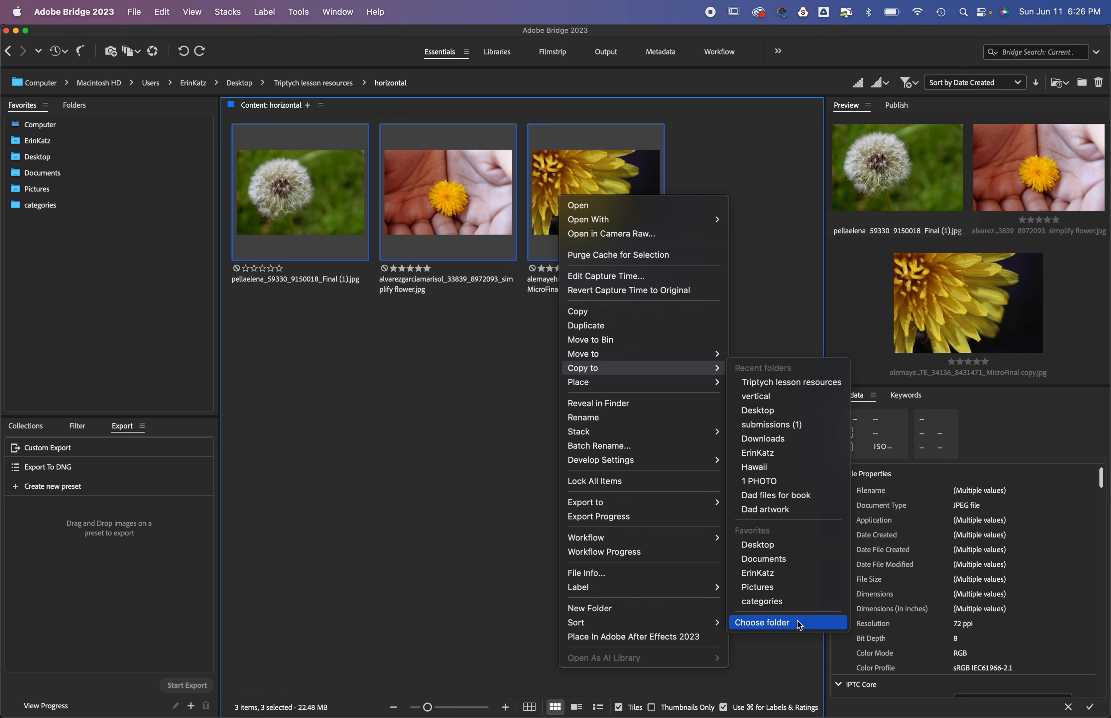
pyautogui.click(449, 539)
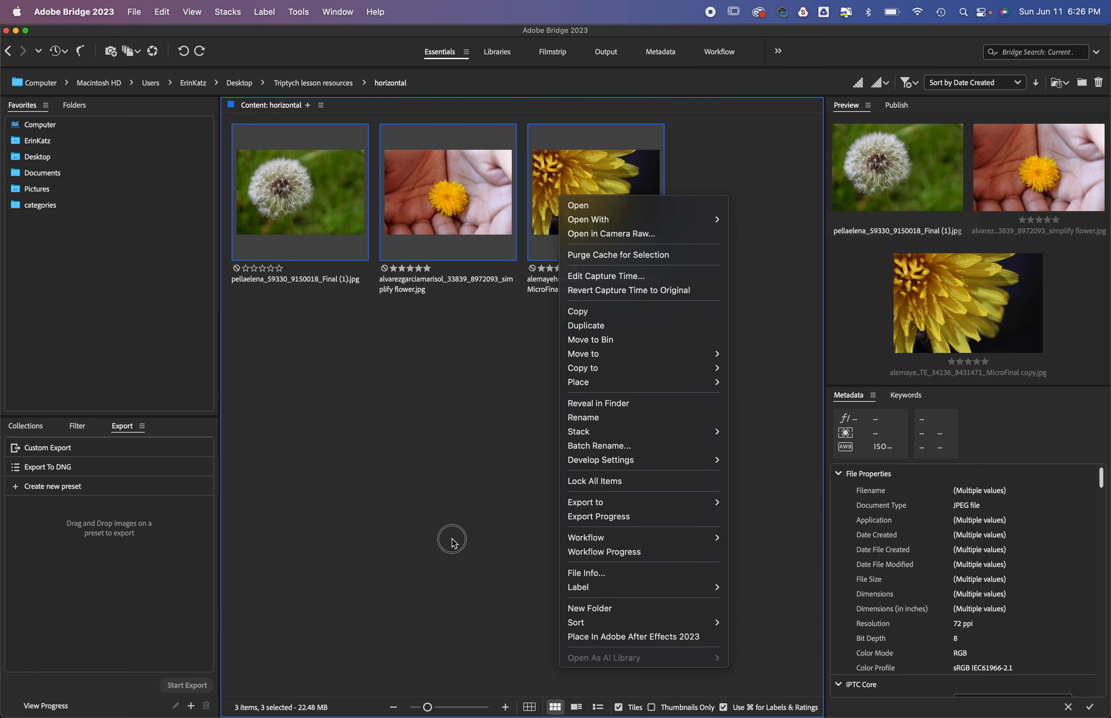
pyautogui.click(491, 455)
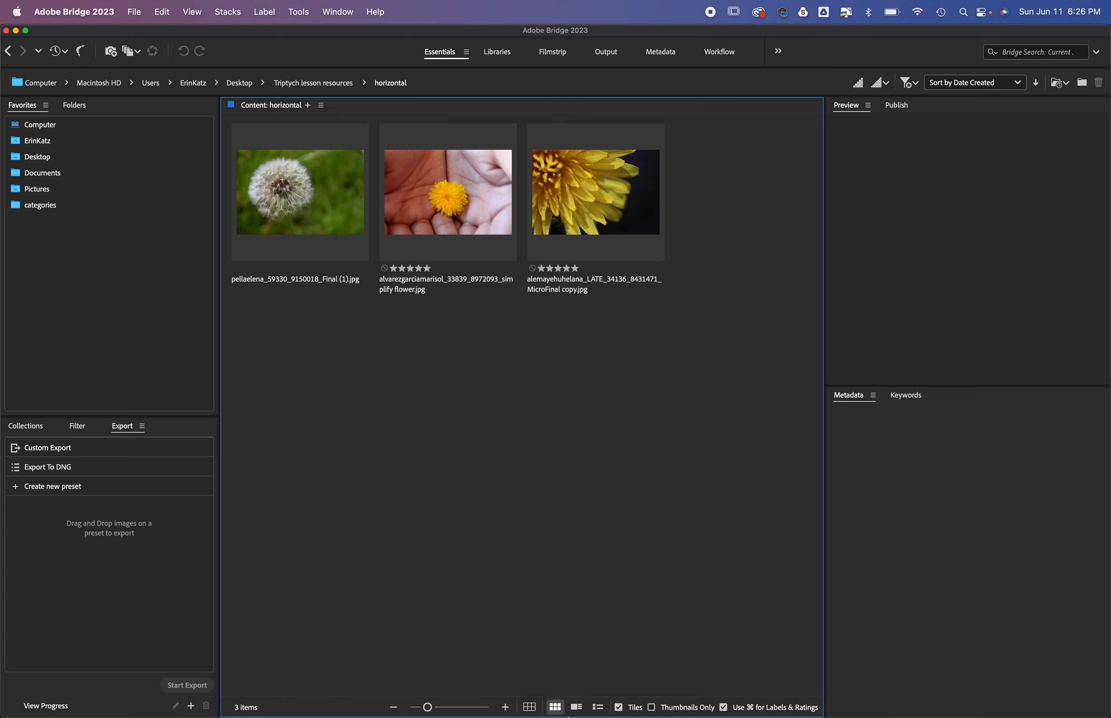
# Step: Switch to Photoshop and start the Contact Sheet II automation
pyautogui.click(595, 691)
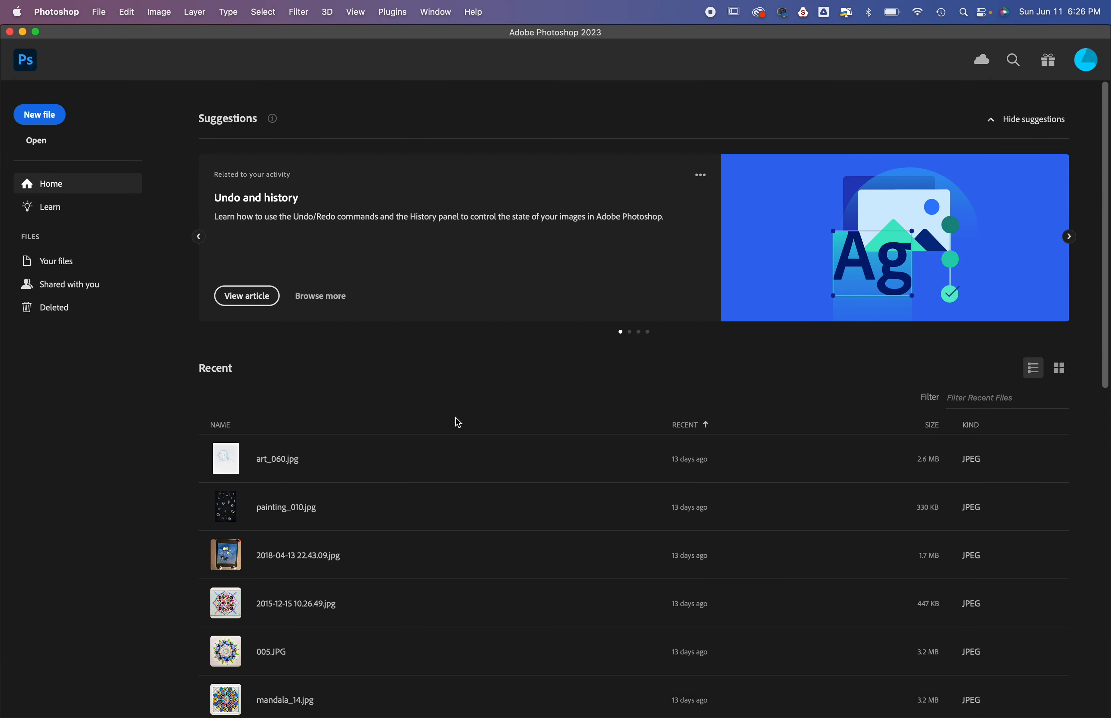
pyautogui.click(102, 13)
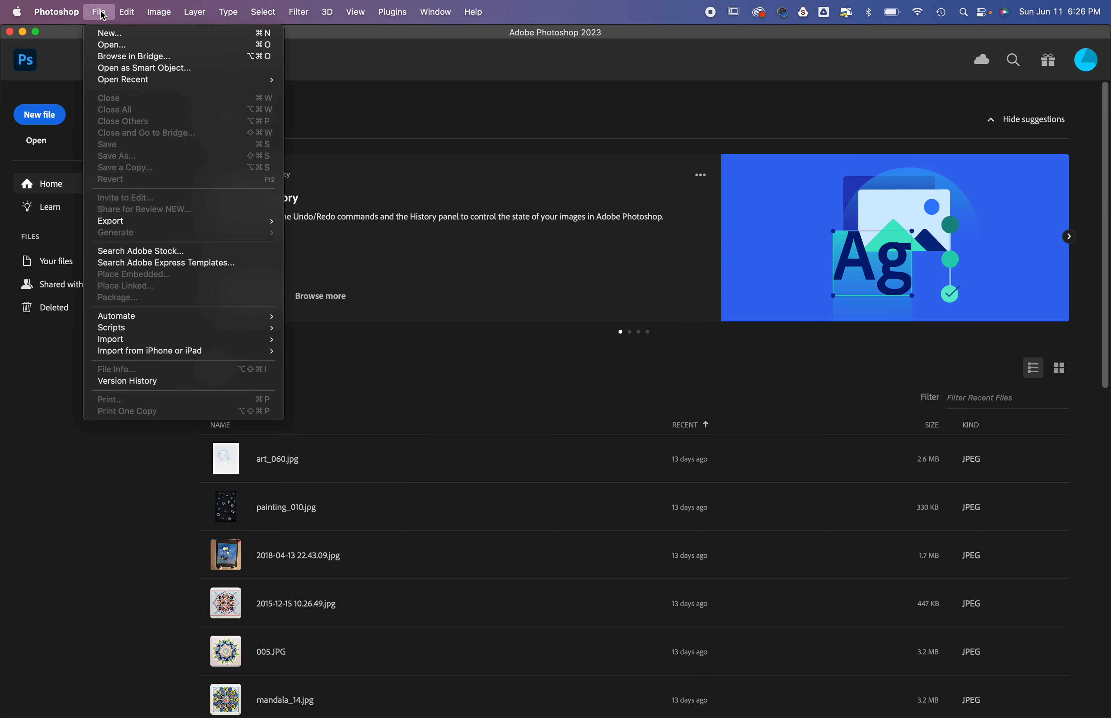
pyautogui.moveTo(142, 317)
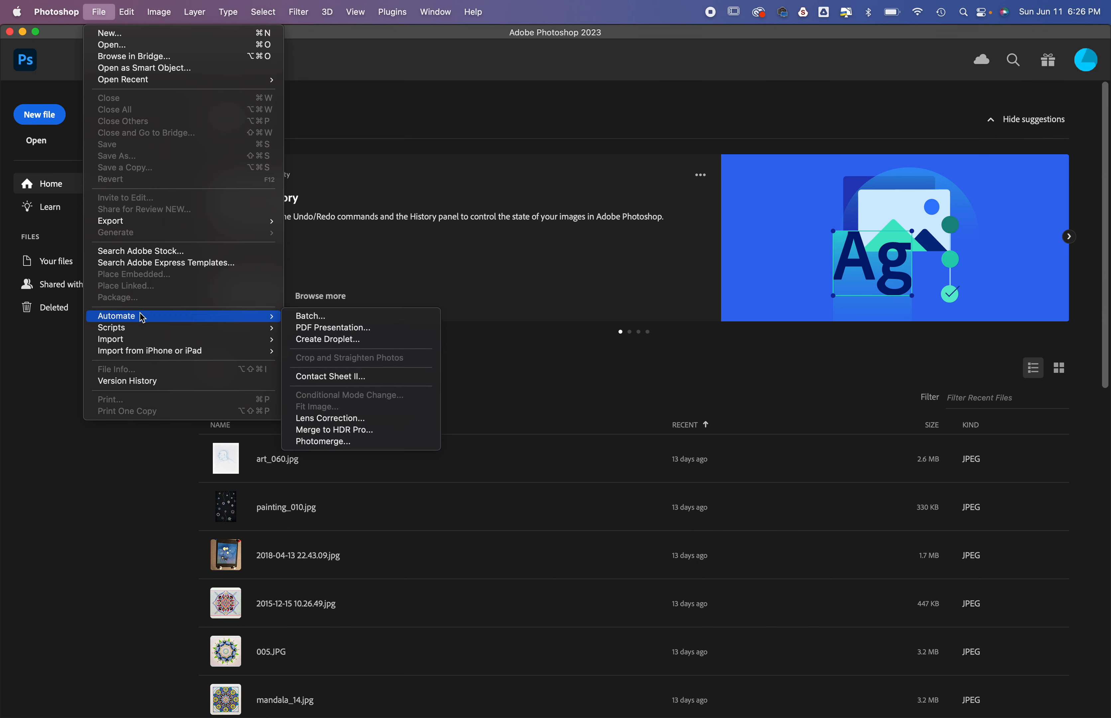
pyautogui.click(328, 378)
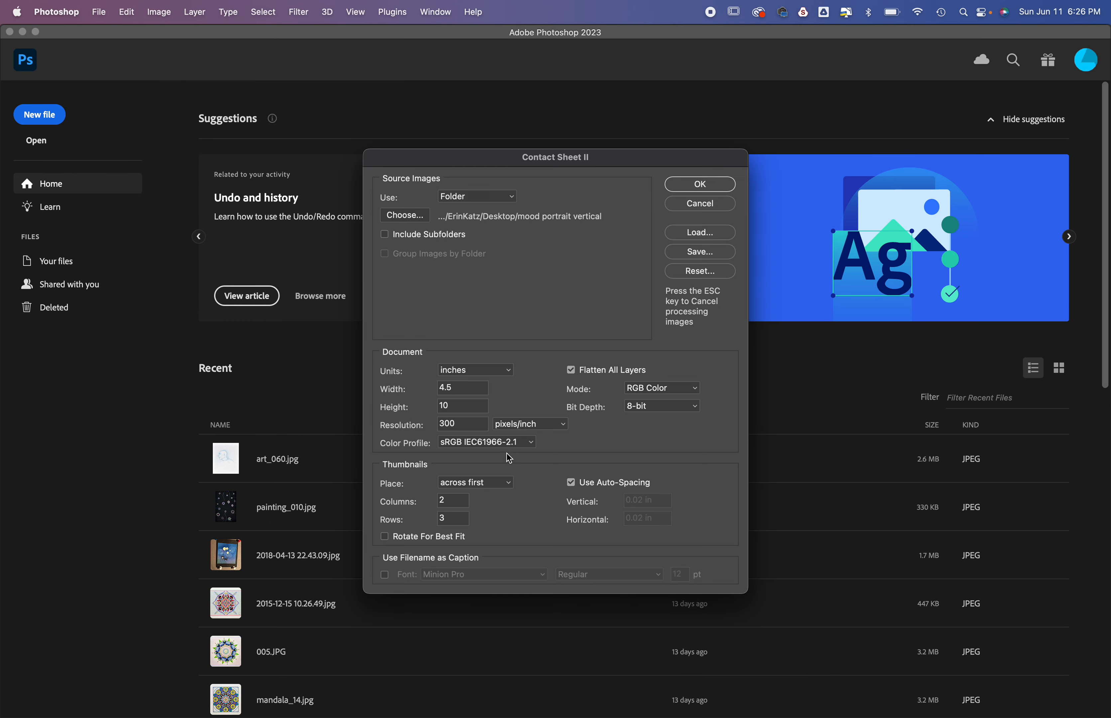
# Step: Choose the horizontal folder inside Triptych lesson resources as the source of the contact sheet images
pyautogui.click(402, 218)
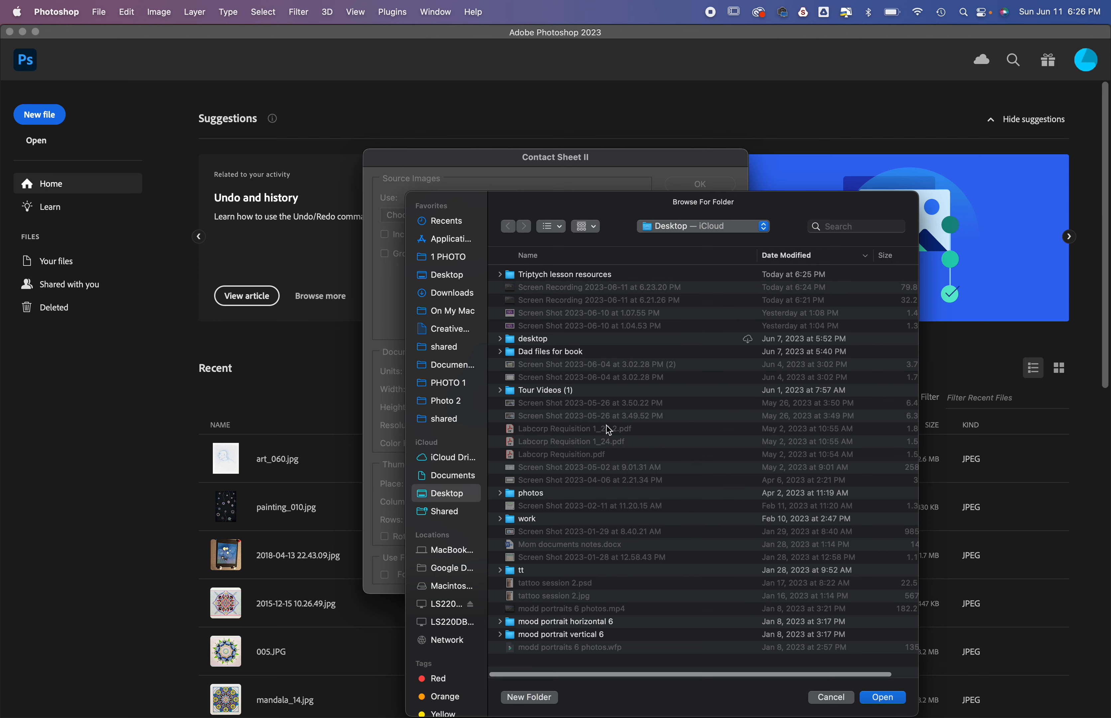
pyautogui.click(569, 276)
pyautogui.doubleClick(569, 276)
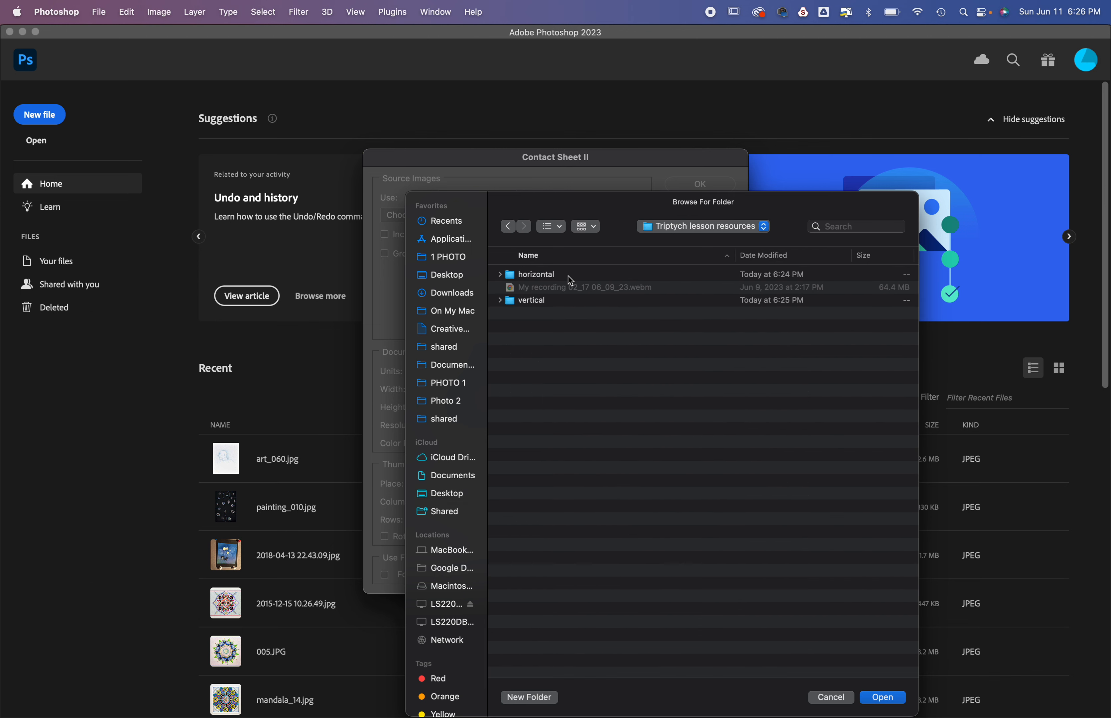
pyautogui.doubleClick(547, 274)
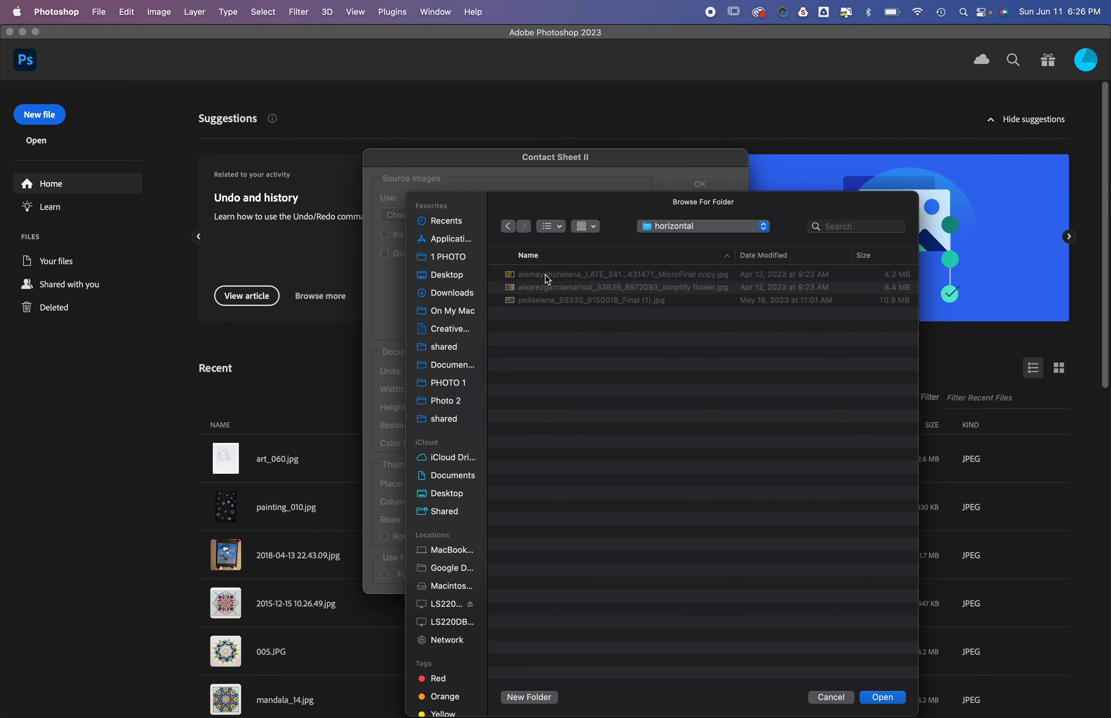
pyautogui.click(882, 697)
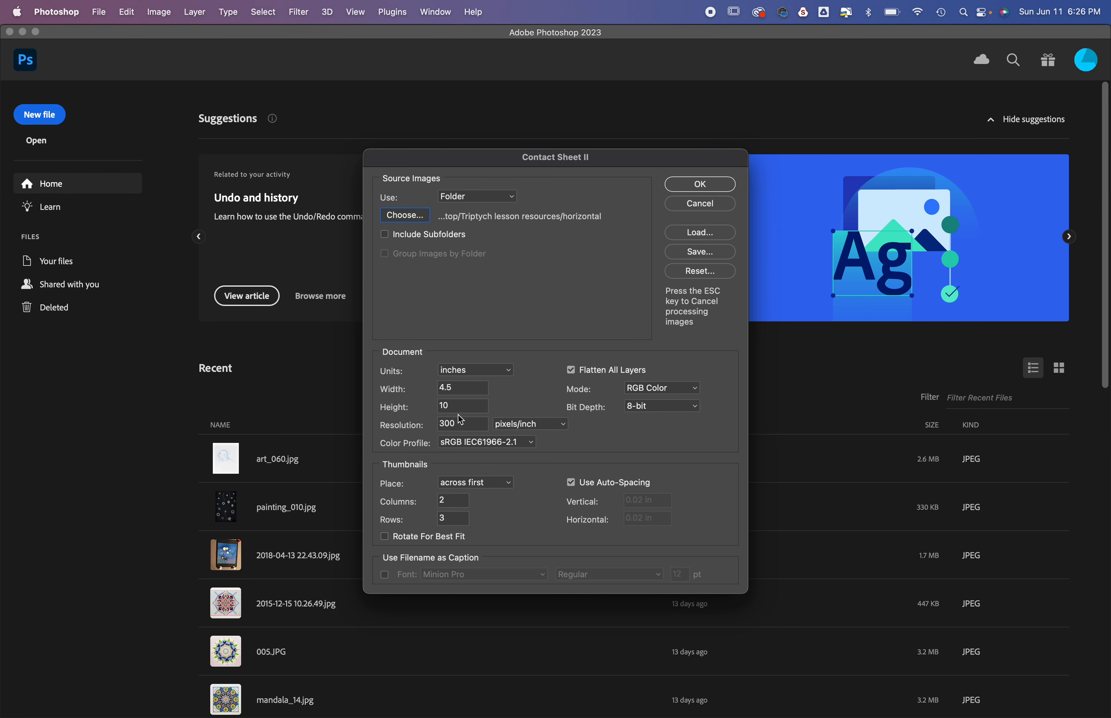
# Step: Set the contact sheet document to 10.5 inches wide and 2.5 inches high, with Flatten All Layers turned off
pyautogui.moveTo(463, 385); pyautogui.dragTo(406, 384)
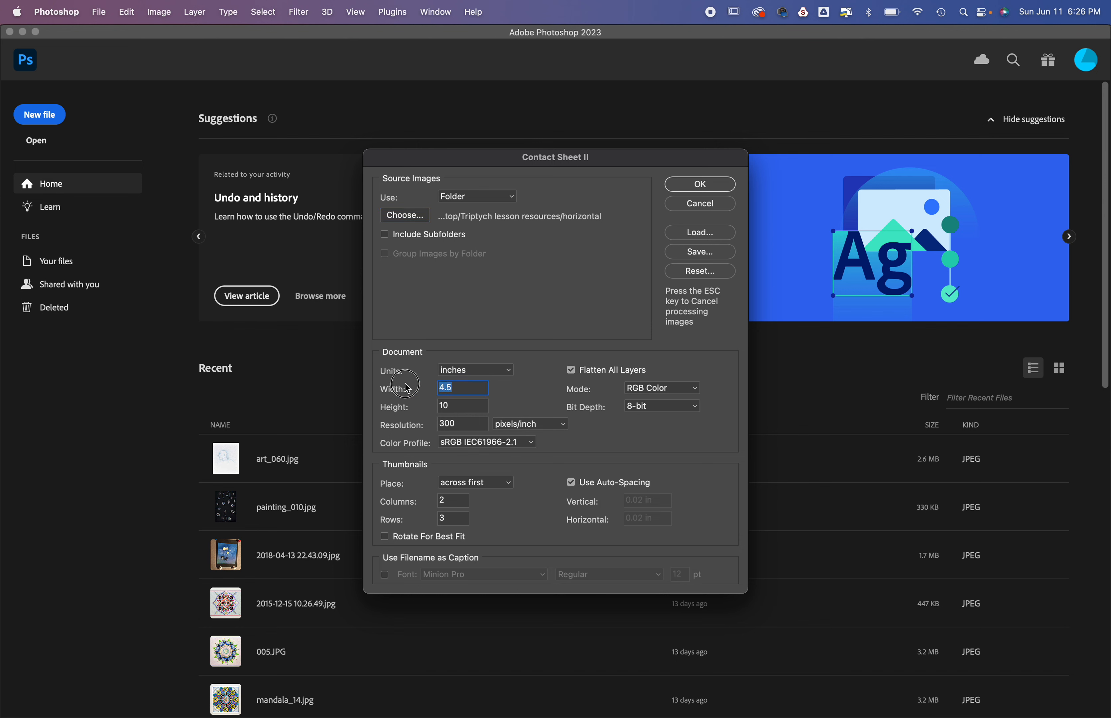
pyautogui.write('1')
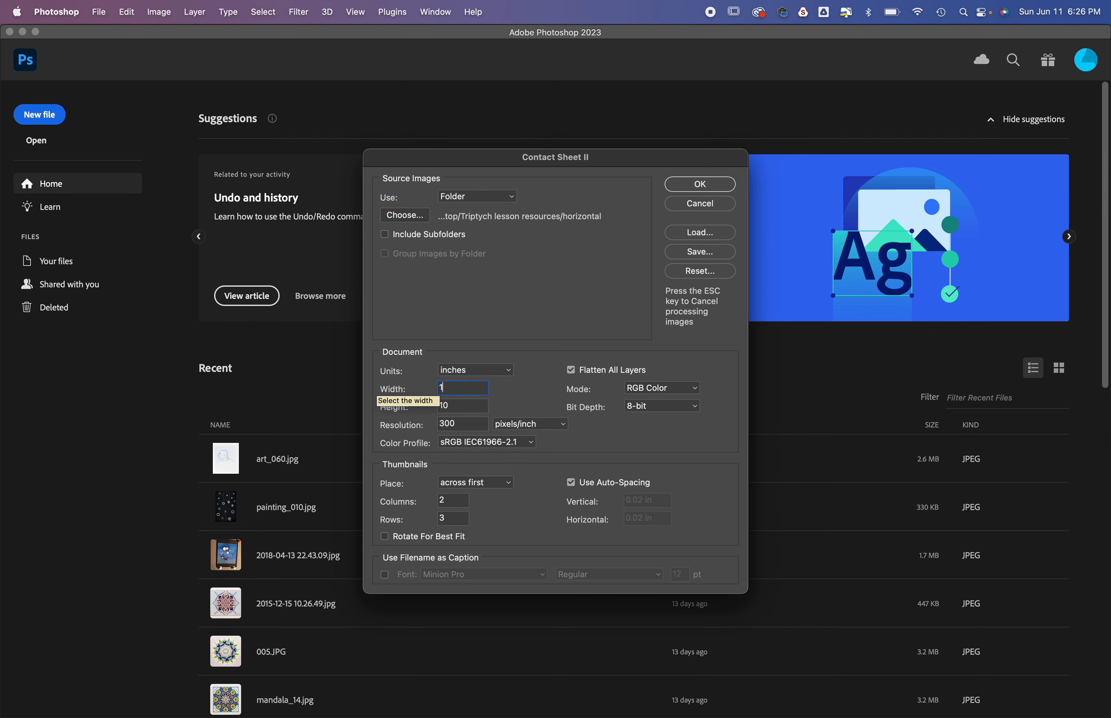
pyautogui.write('0.5')
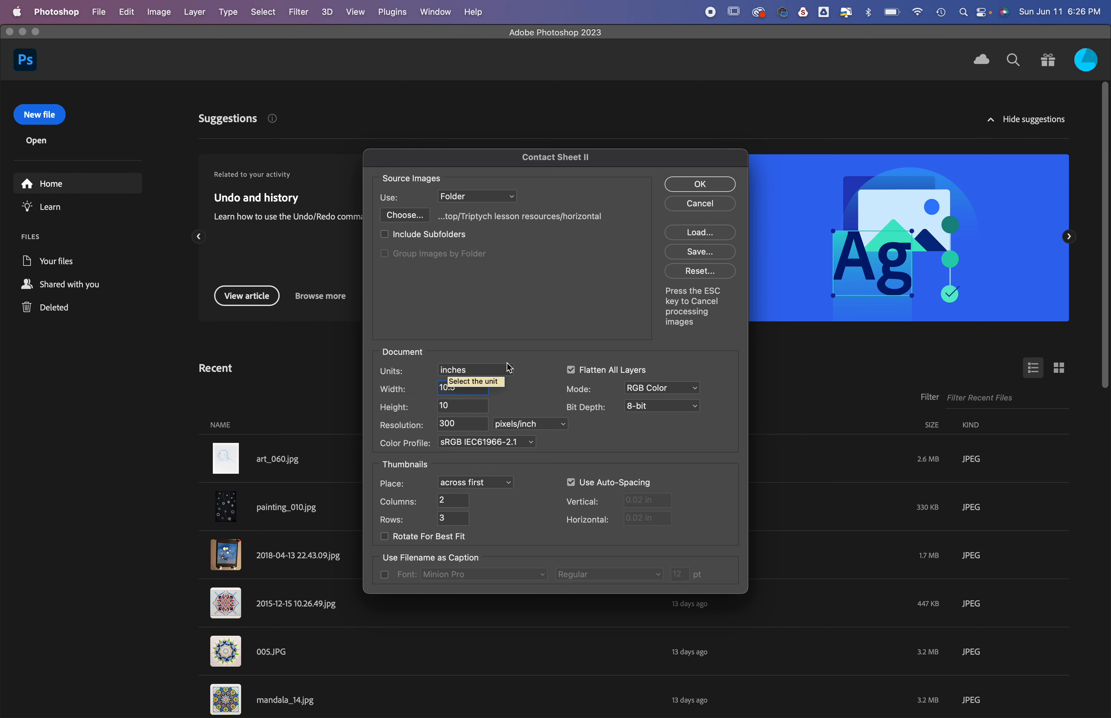
pyautogui.press('Tab')
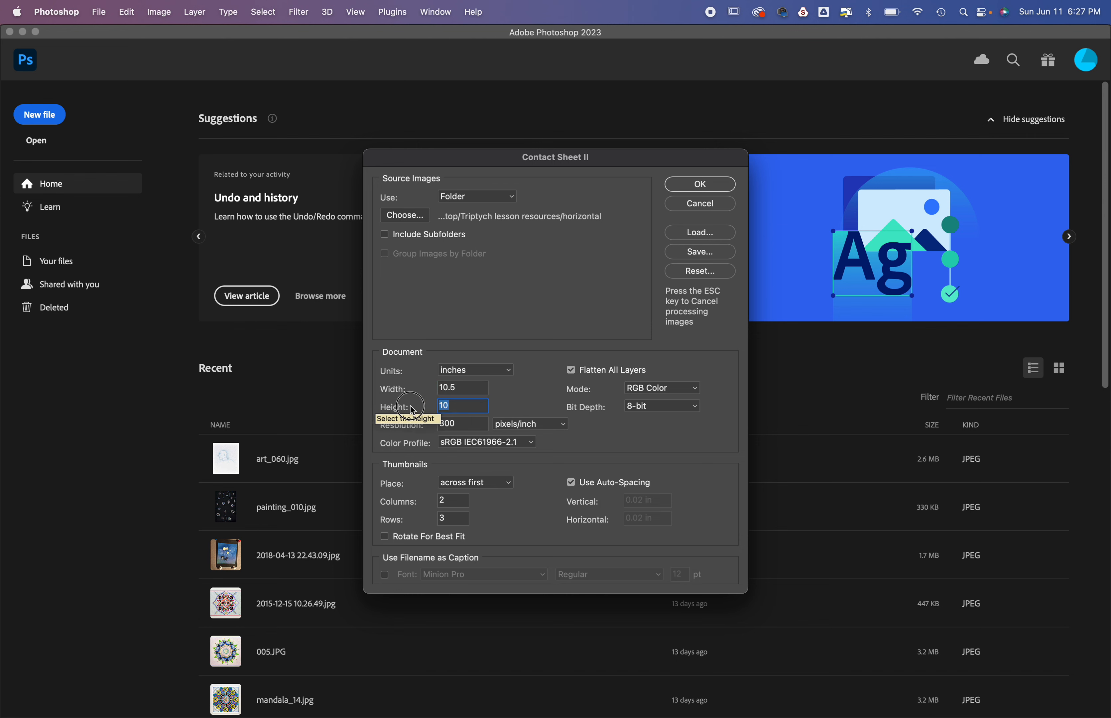
pyautogui.write('2.5')
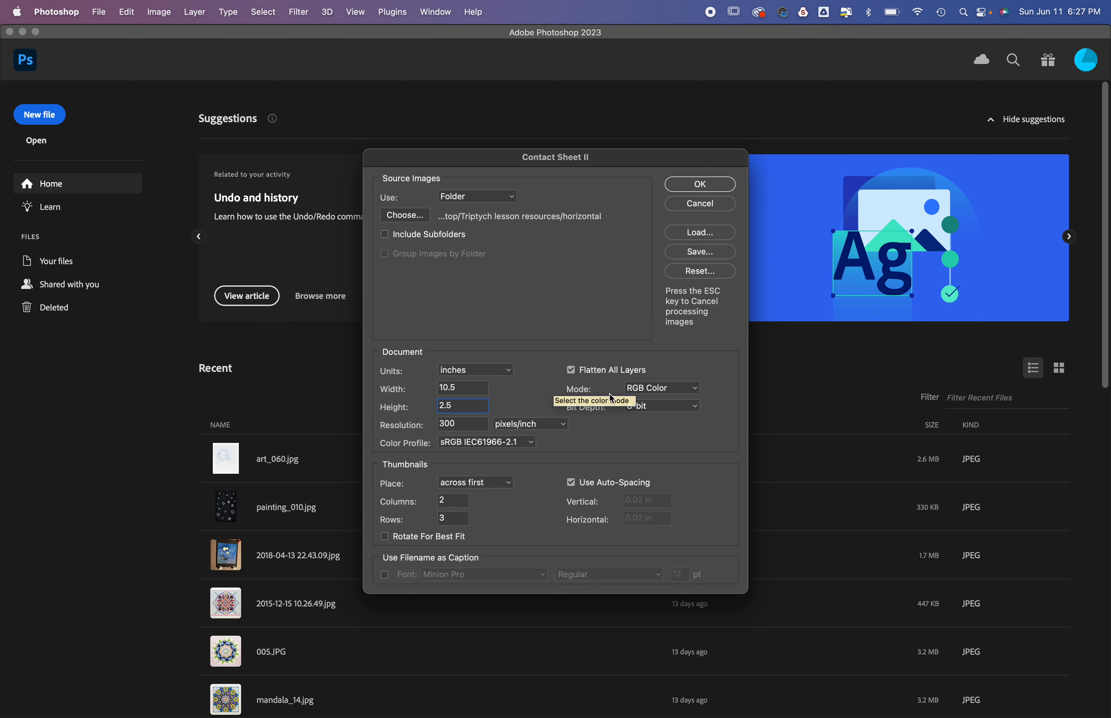
pyautogui.click(573, 371)
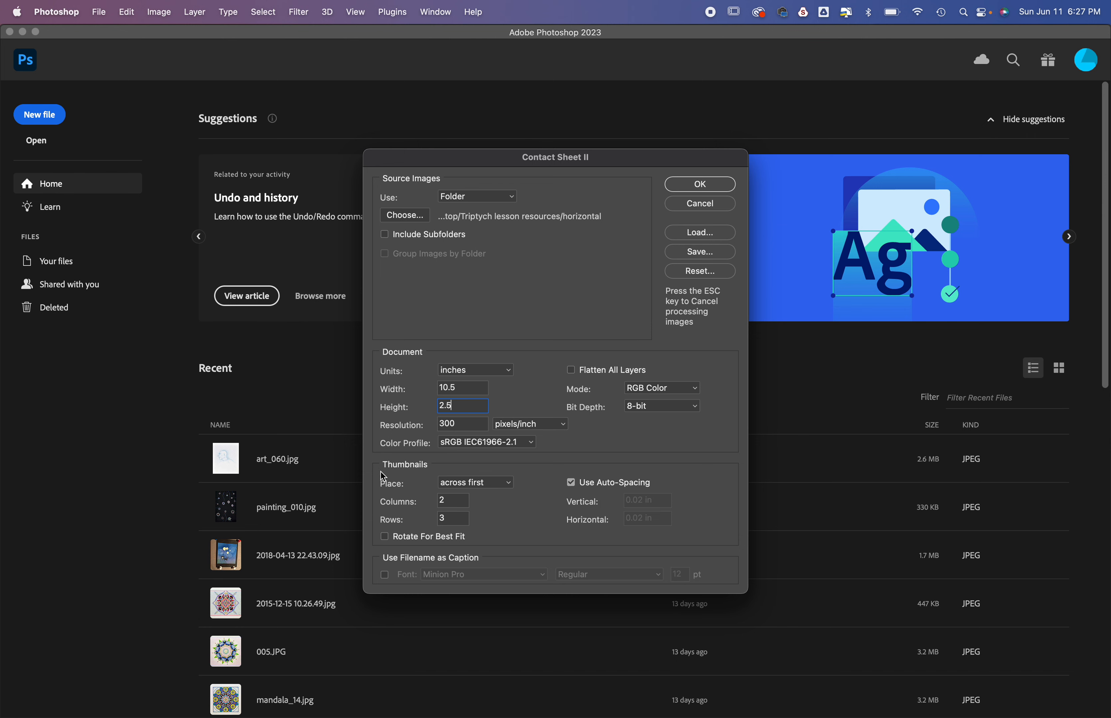
# Step: Set the thumbnail layout to 3 columns and 1 row
pyautogui.doubleClick(448, 500)
pyautogui.write('3')
pyautogui.press('Tab')
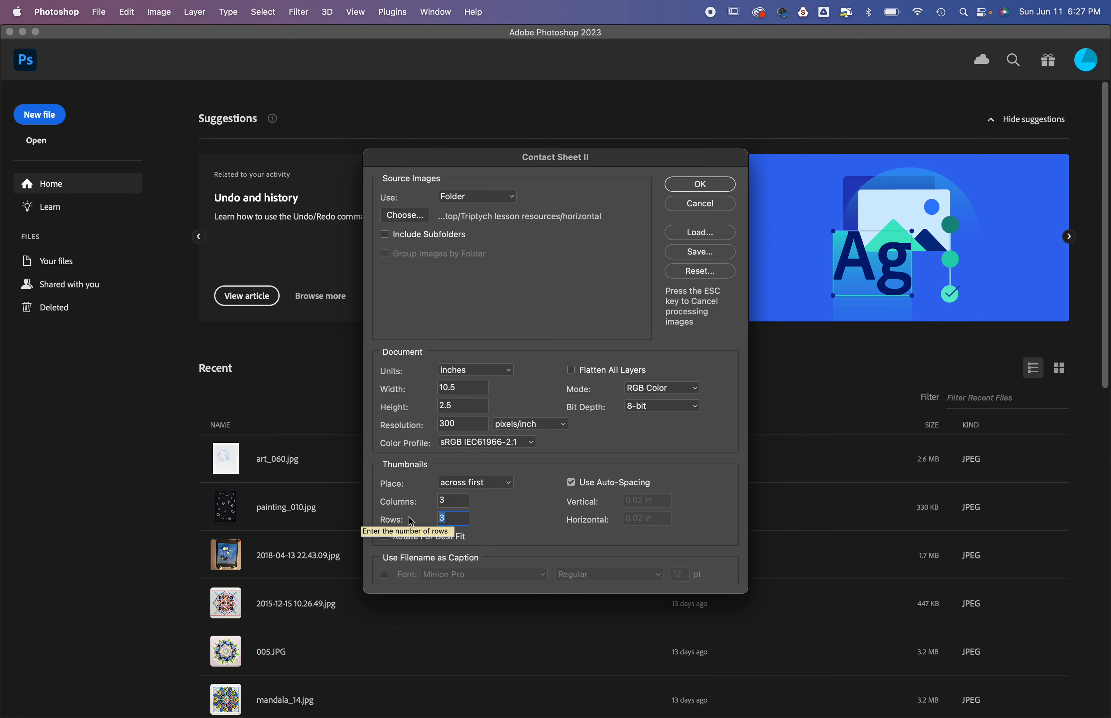
pyautogui.write('1')
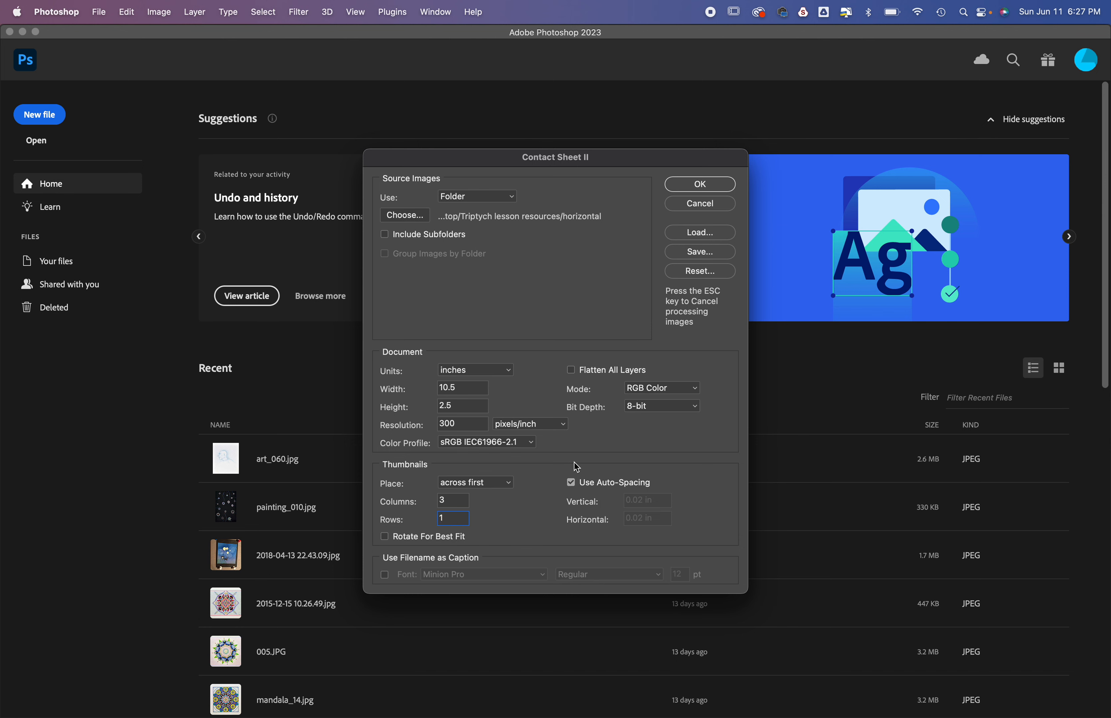
# Step: Turn off auto-spacing and set the thumbnail spacing to 0.25 in vertical and .1 horizontal
pyautogui.click(573, 485)
pyautogui.click(666, 499)
pyautogui.moveTo(666, 500); pyautogui.dragTo(585, 501)
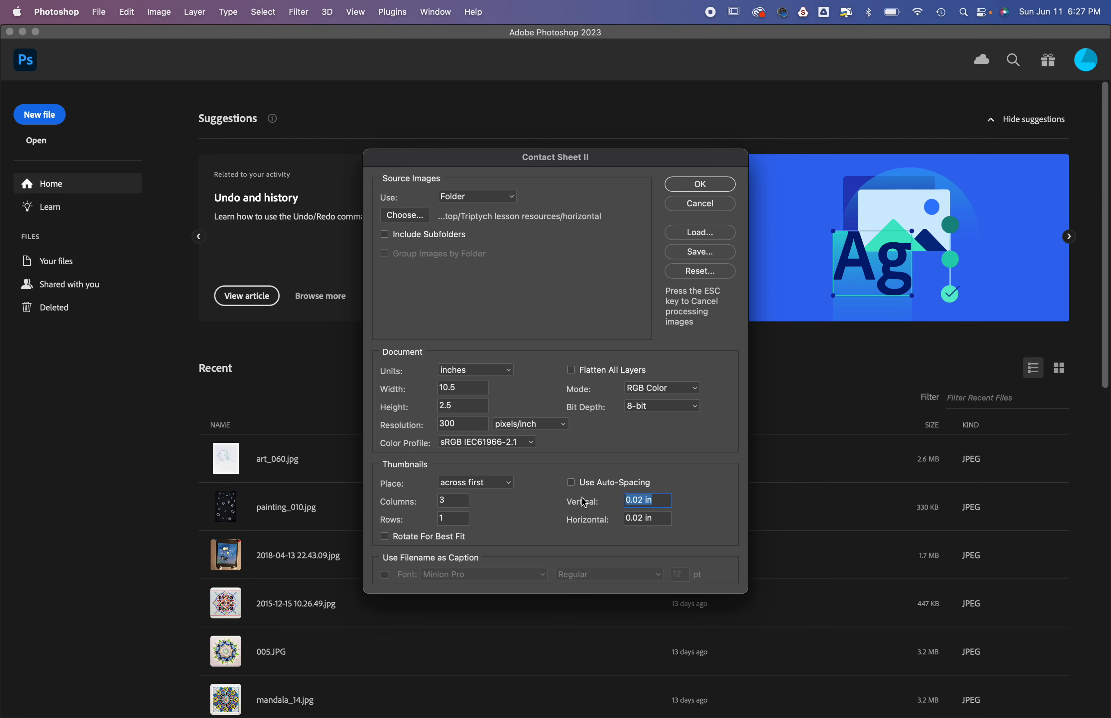
pyautogui.write('0.25')
pyautogui.moveTo(667, 518); pyautogui.dragTo(600, 519)
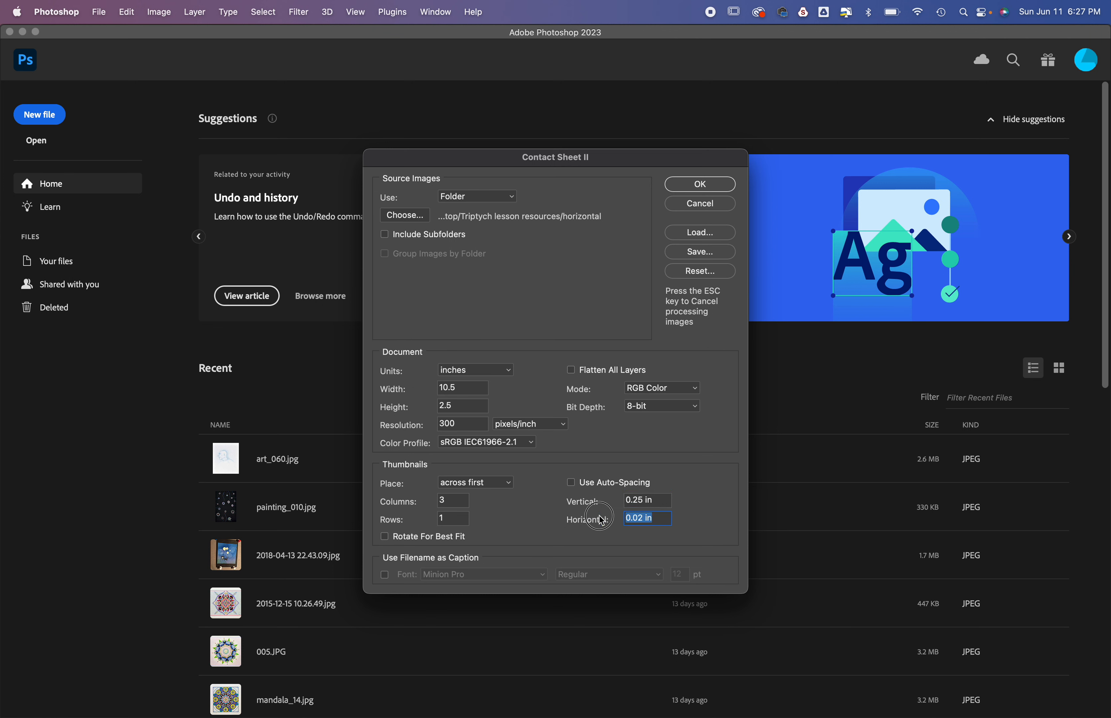
pyautogui.write('.1')
# Step: Keep filename captions turned off and generate the contact sheet
pyautogui.click(384, 574)
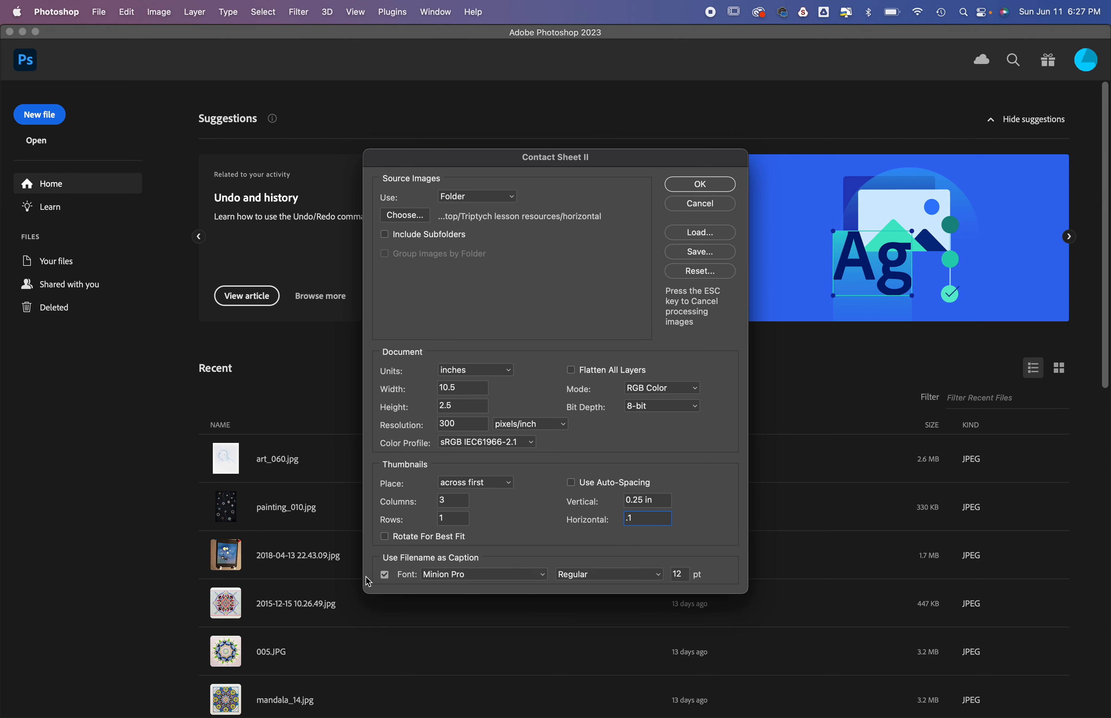
pyautogui.click(385, 578)
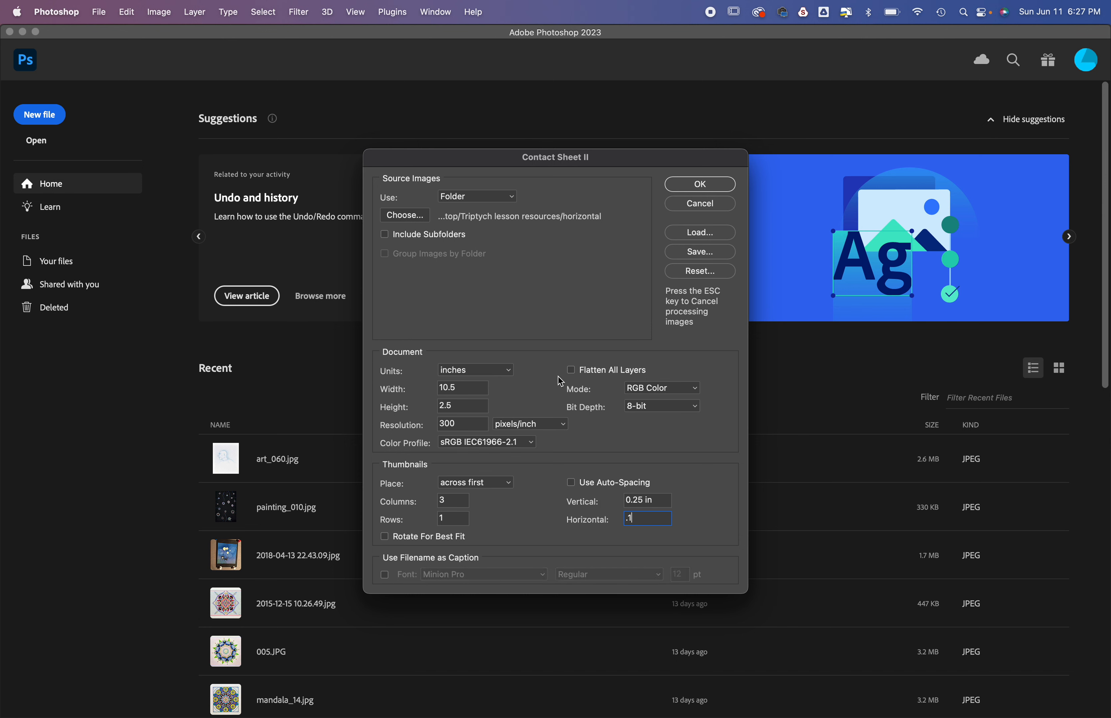
pyautogui.click(467, 393)
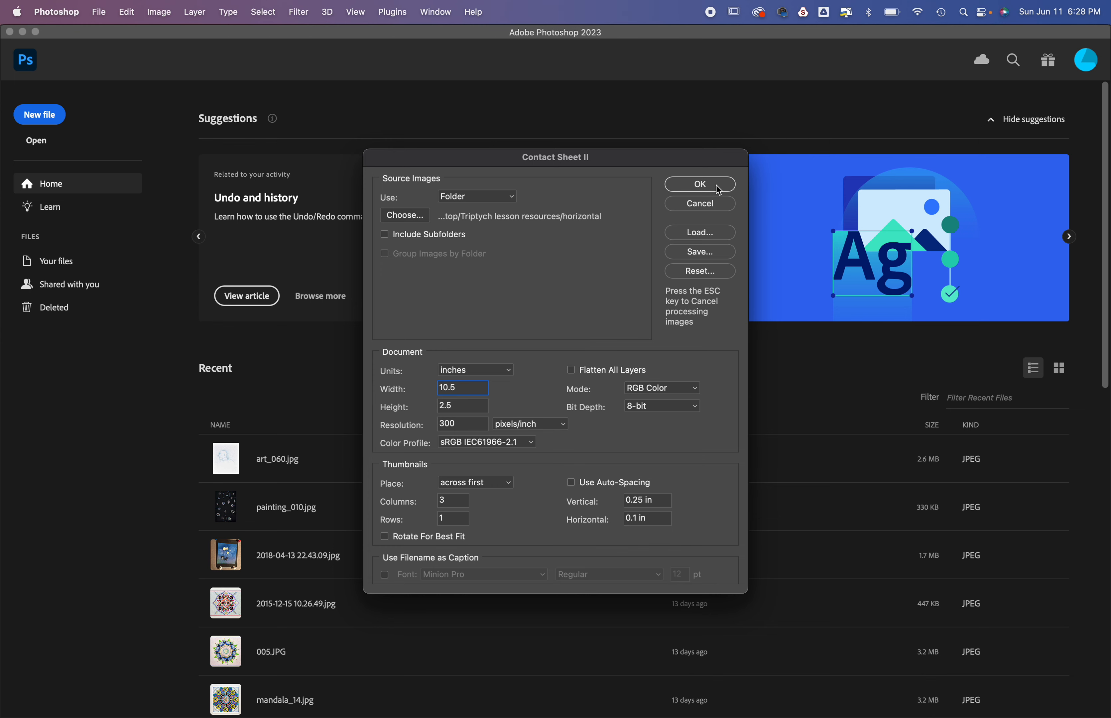
pyautogui.click(700, 184)
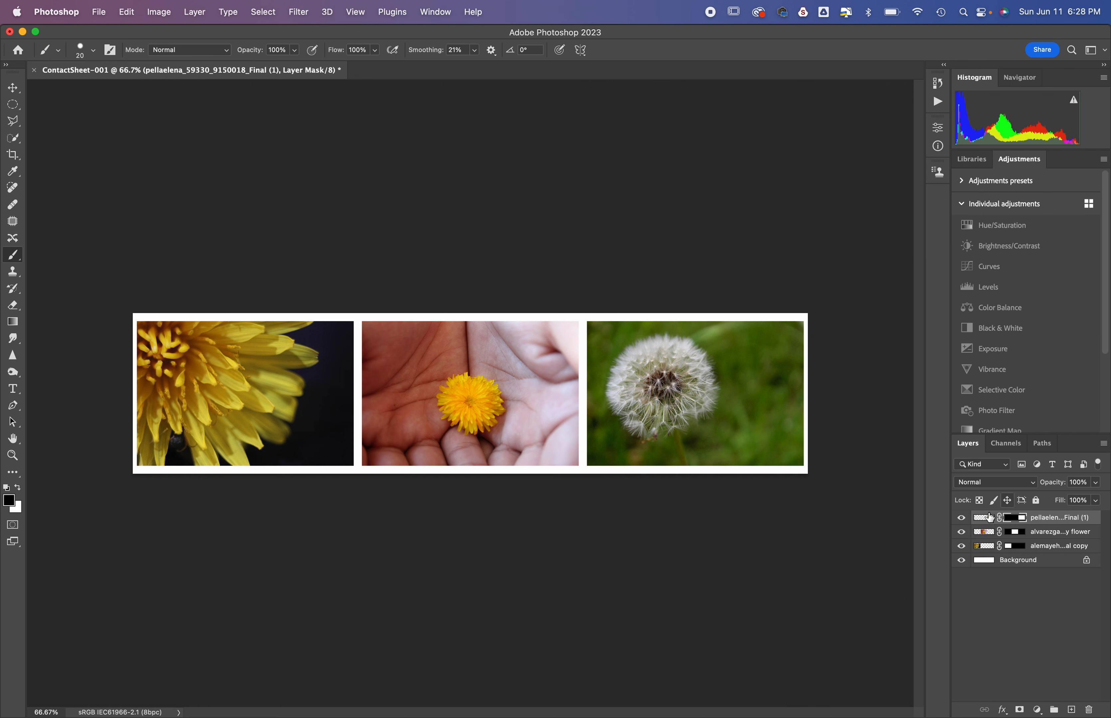
# Step: Go through the three photo layers of the contact sheet one by one, ending on the hand-and-flower layer
pyautogui.click(1035, 532)
pyautogui.click(1038, 546)
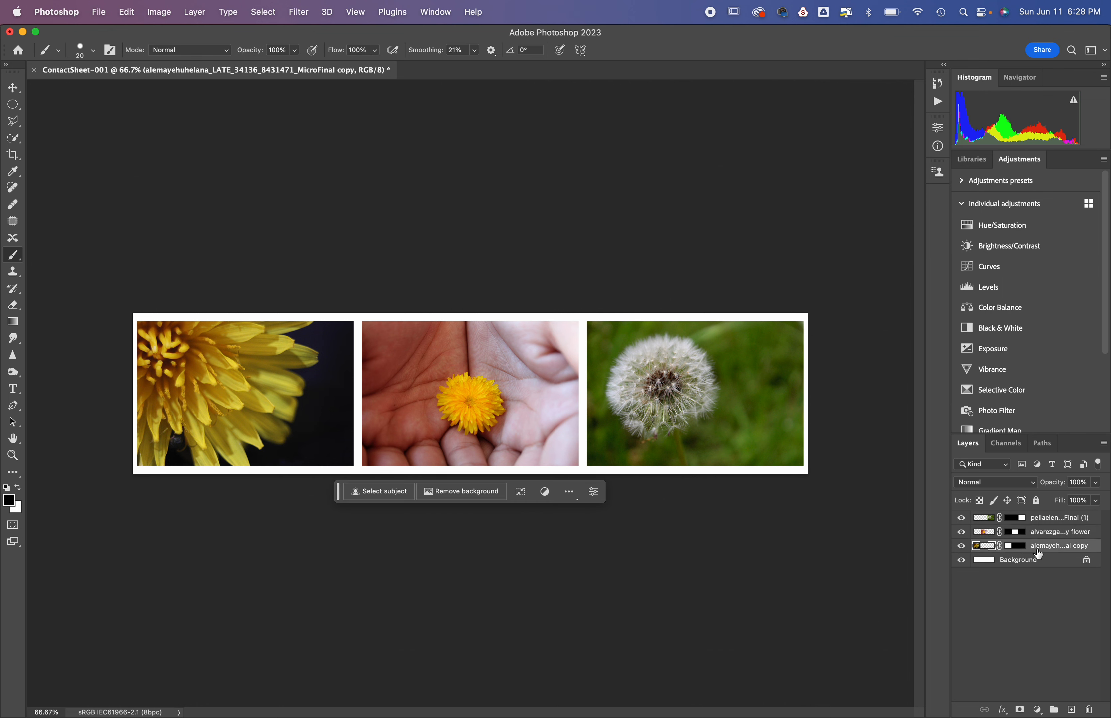
pyautogui.click(1037, 535)
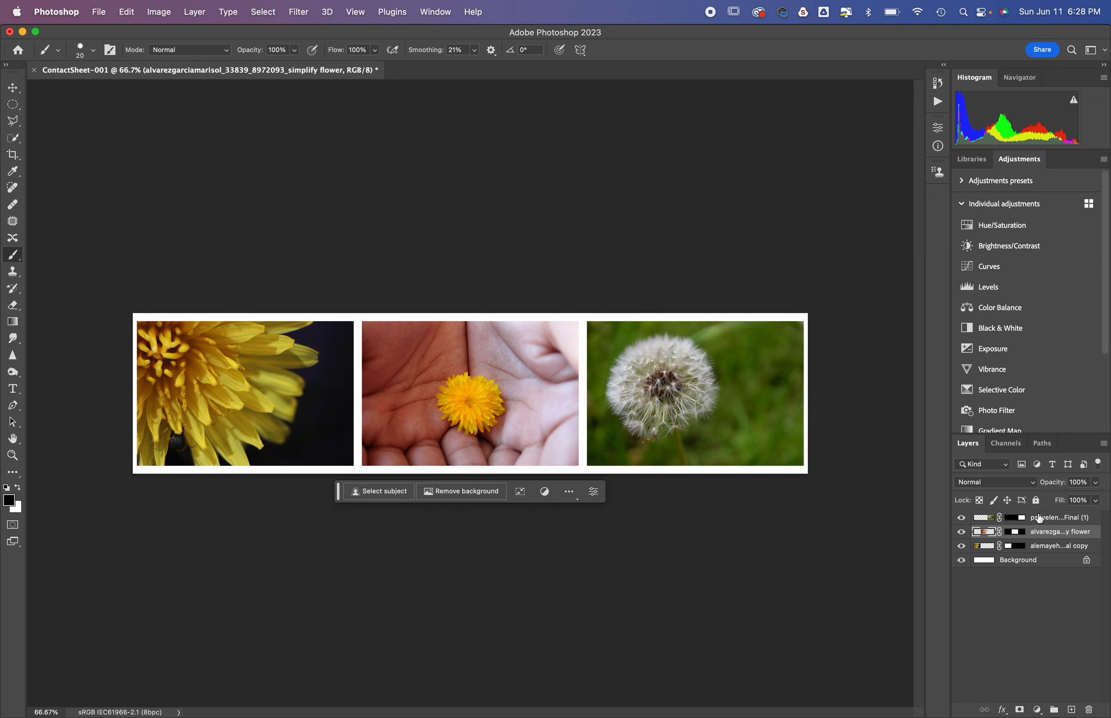
pyautogui.click(1038, 517)
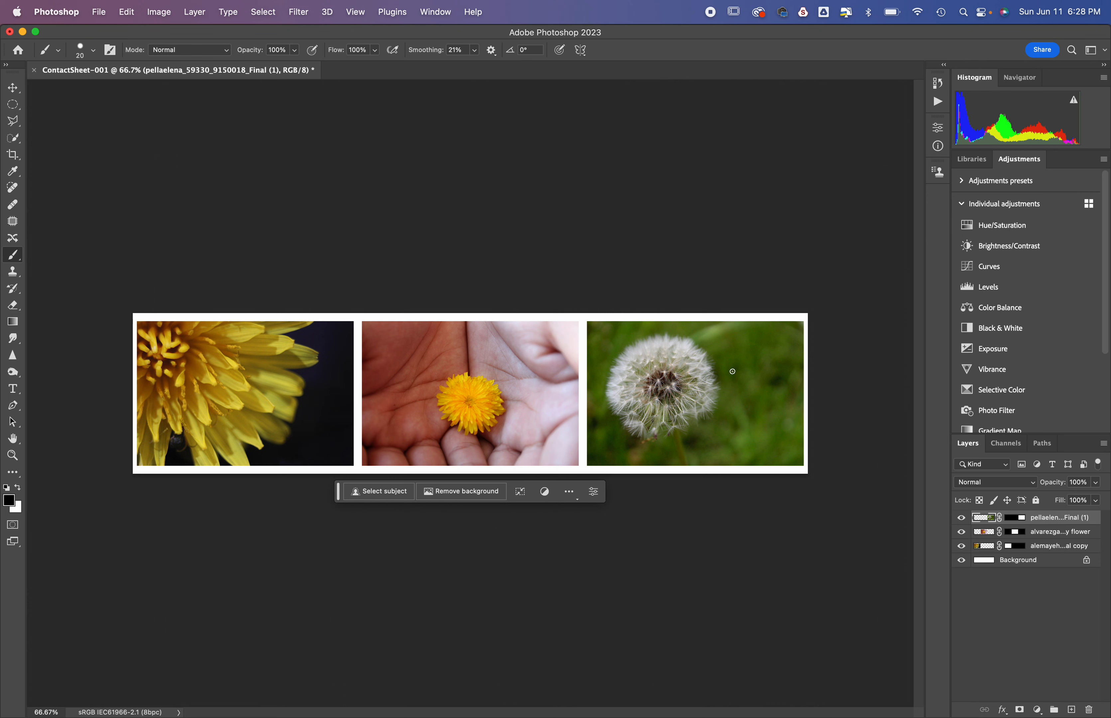
pyautogui.click(1035, 537)
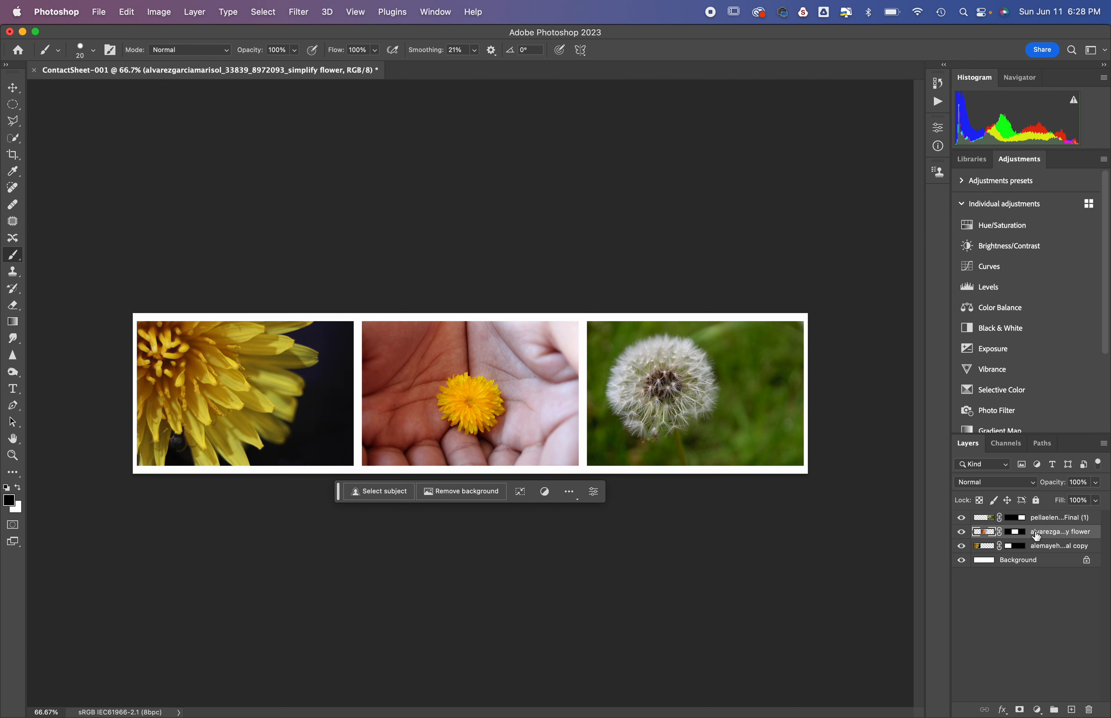
# Step: With the Move tool, select the middle hand-and-flower photo on the canvas and move the contextual task bar well below the images
pyautogui.click(13, 87)
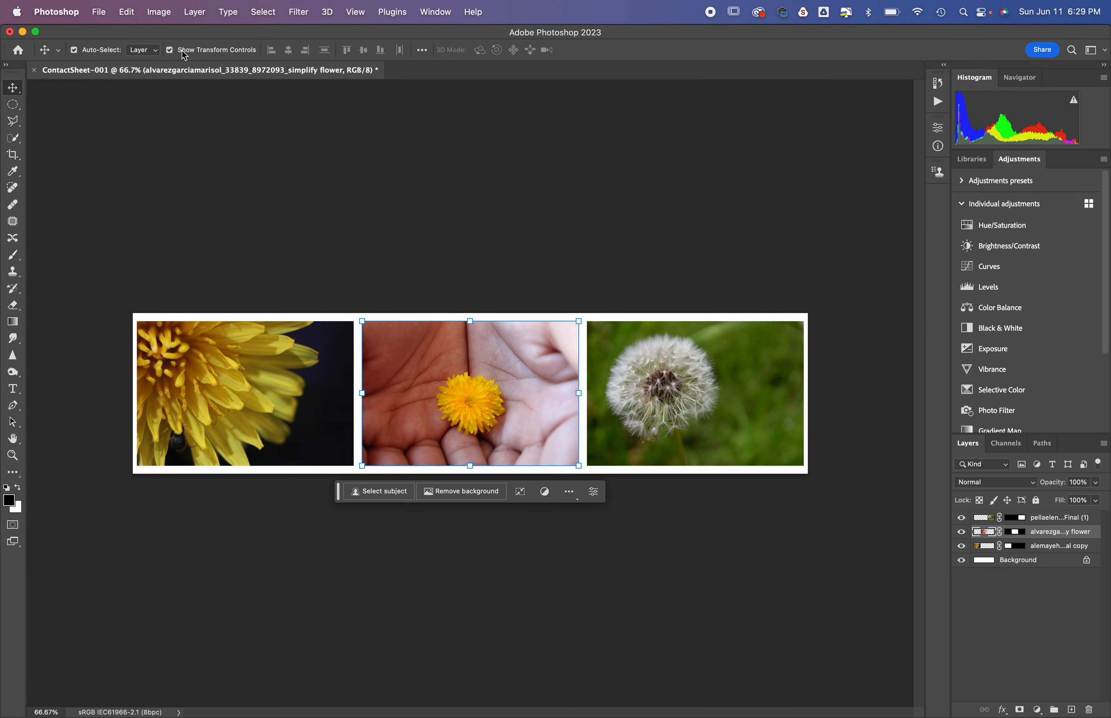
pyautogui.click(268, 378)
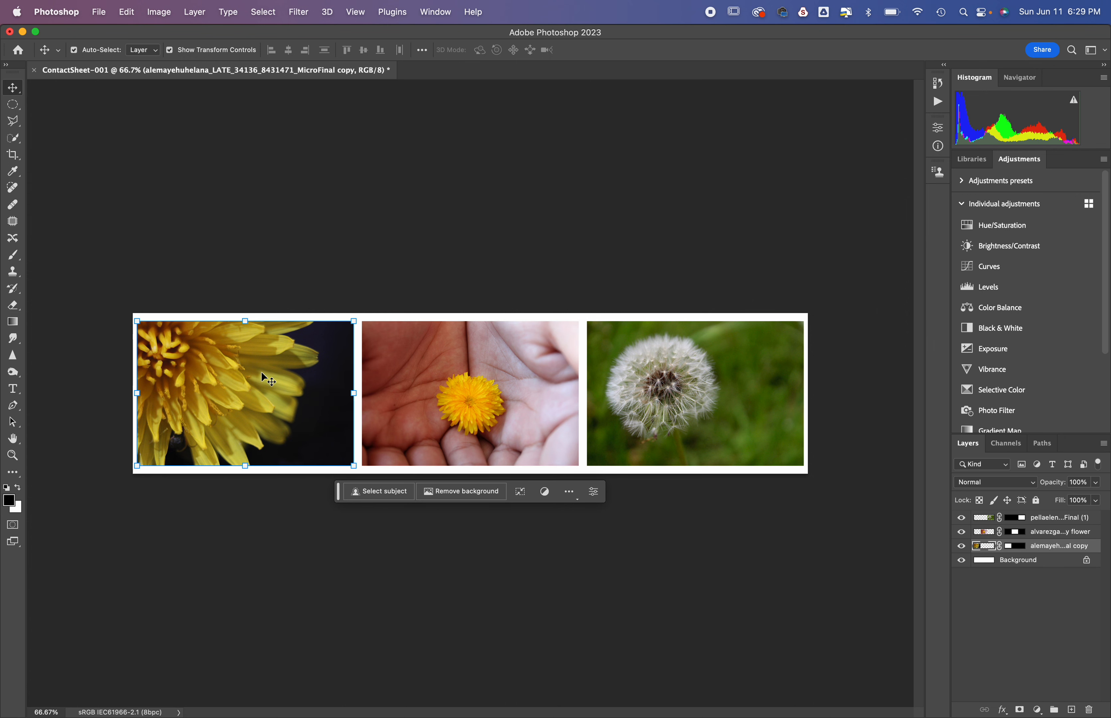
pyautogui.click(447, 373)
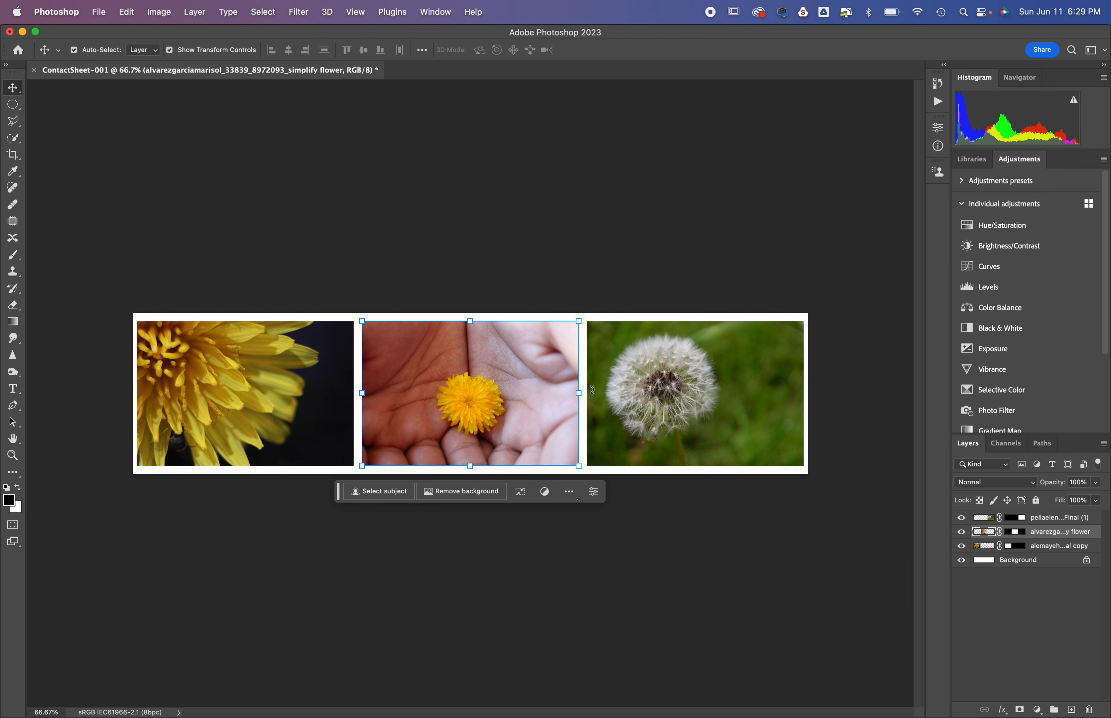
pyautogui.moveTo(338, 491); pyautogui.dragTo(345, 704)
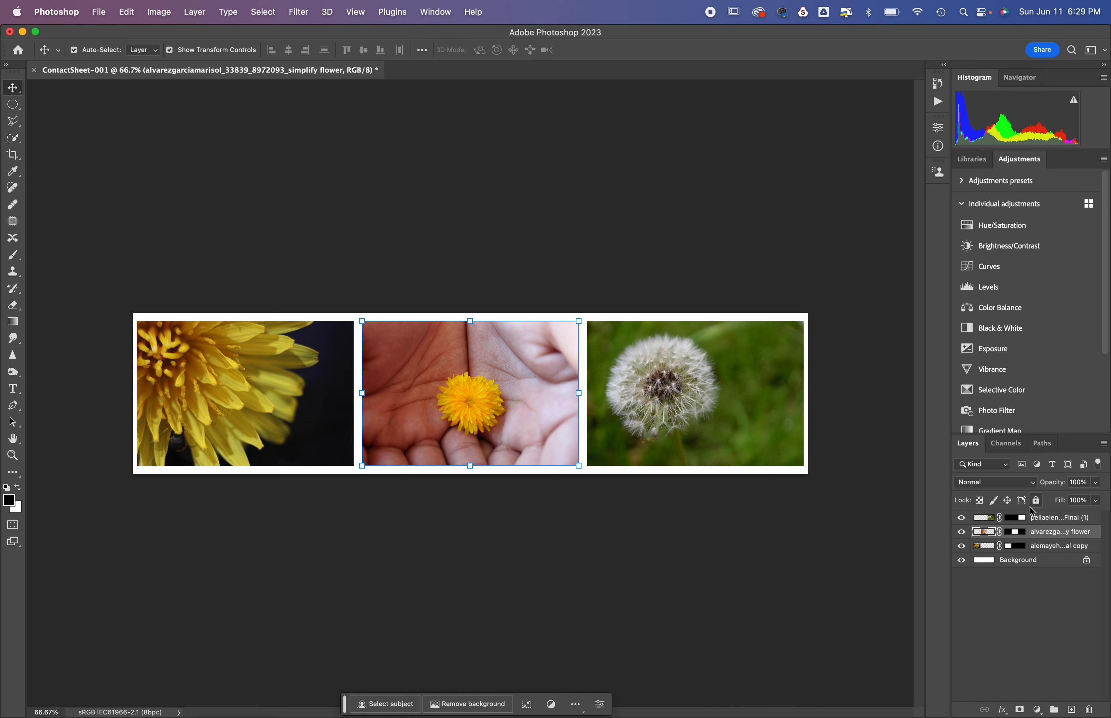
# Step: Add a Gradient Map adjustment layer directly above the hand-and-flower layer and collapse its properties
pyautogui.click(521, 398)
pyautogui.click(1037, 710)
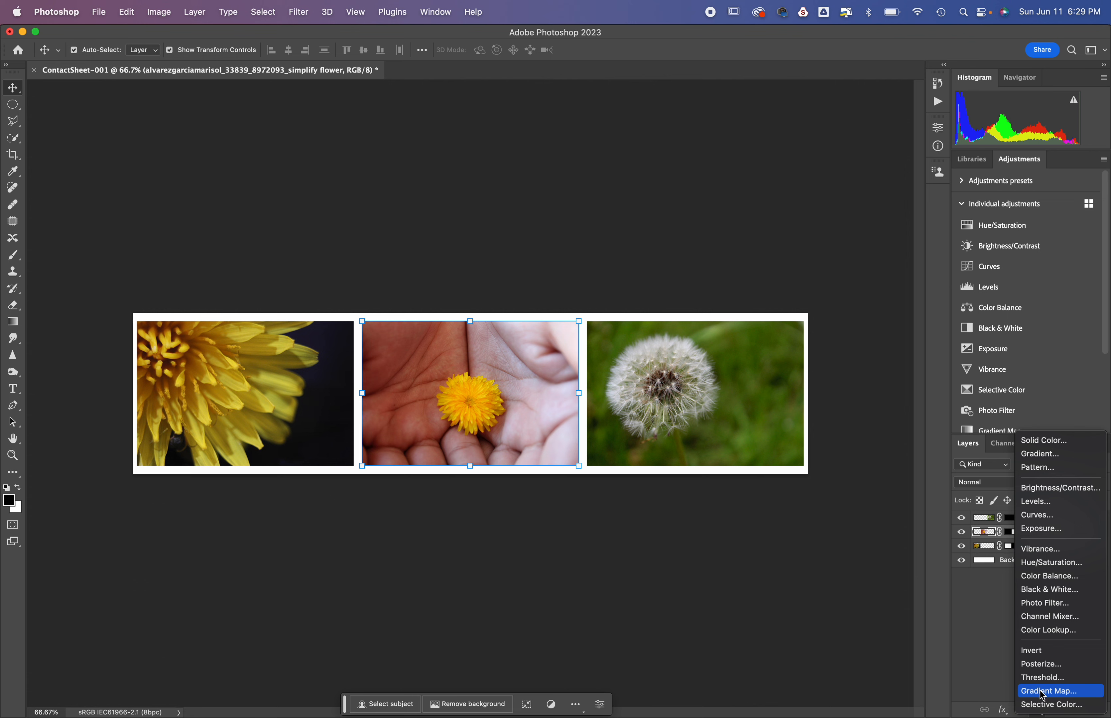
pyautogui.click(1042, 693)
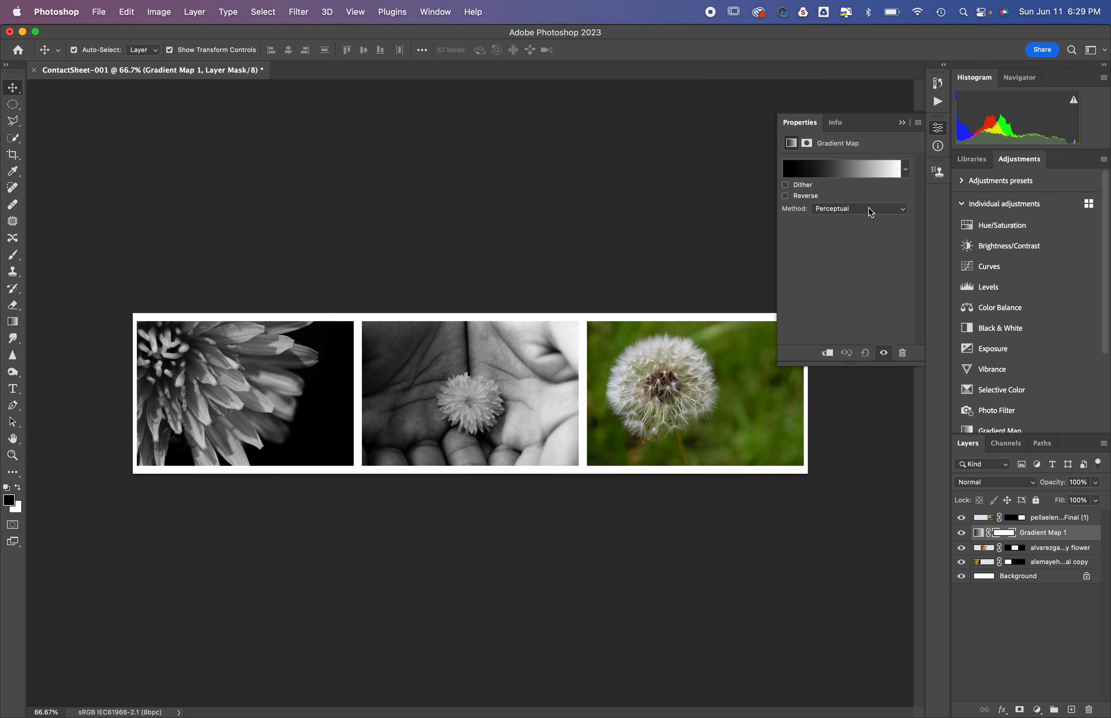
pyautogui.click(898, 122)
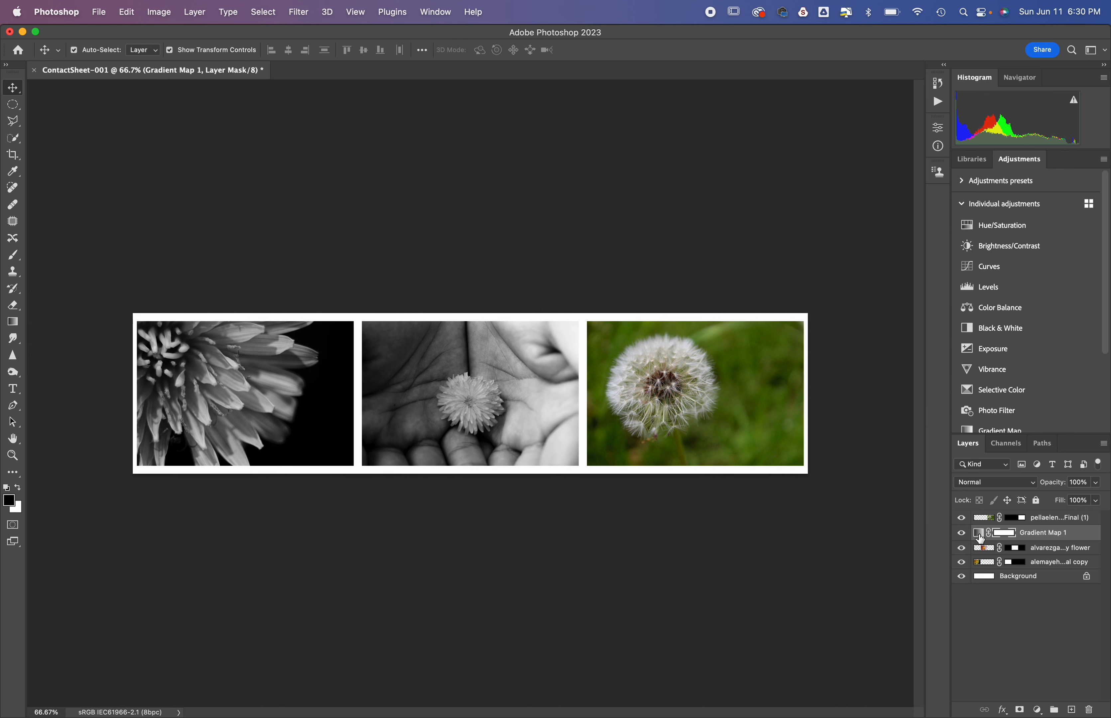
# Step: Clip the Gradient Map adjustment to the hand-and-flower layer and collapse its properties
pyautogui.doubleClick(979, 533)
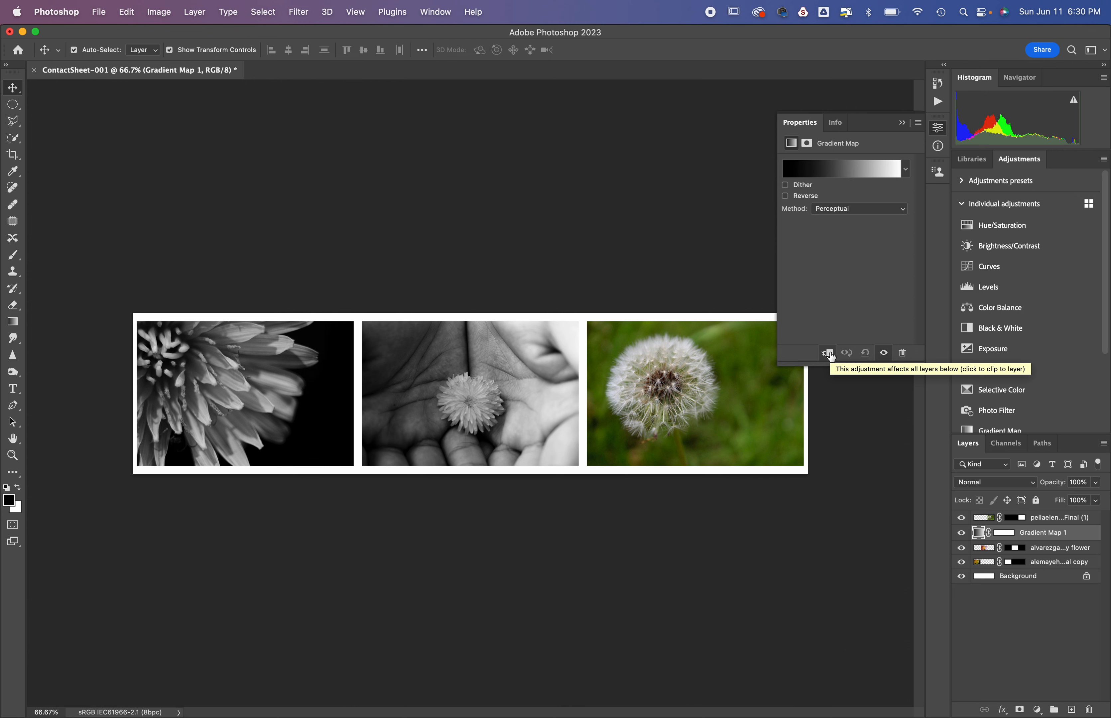
pyautogui.click(828, 353)
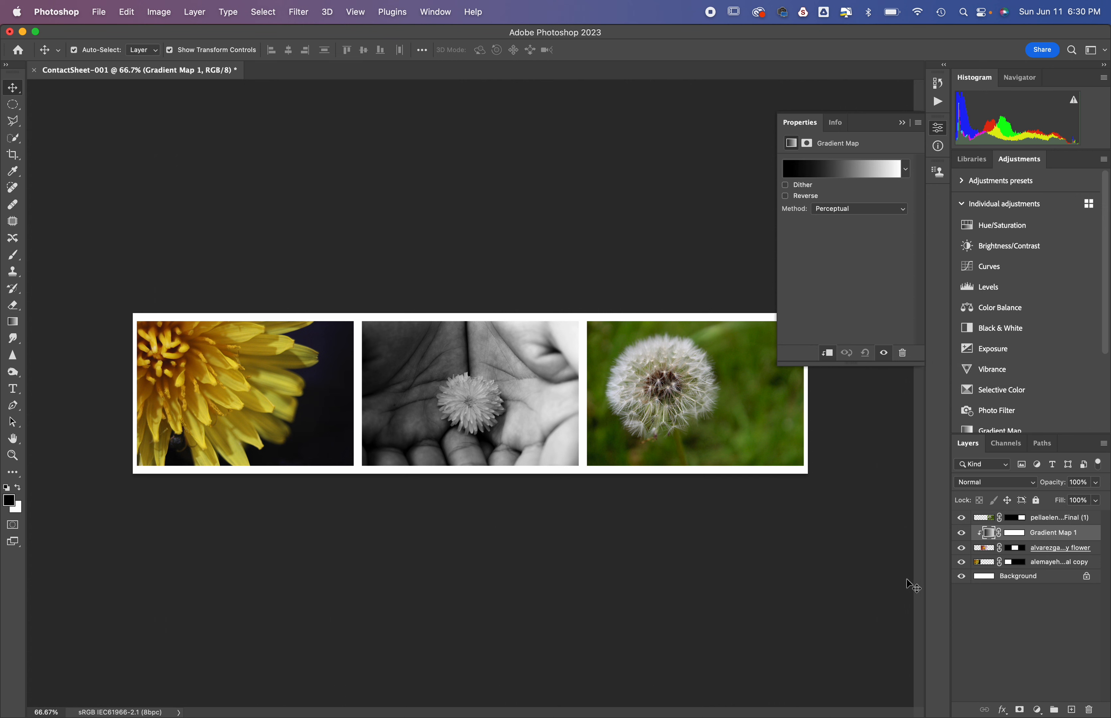
pyautogui.click(903, 124)
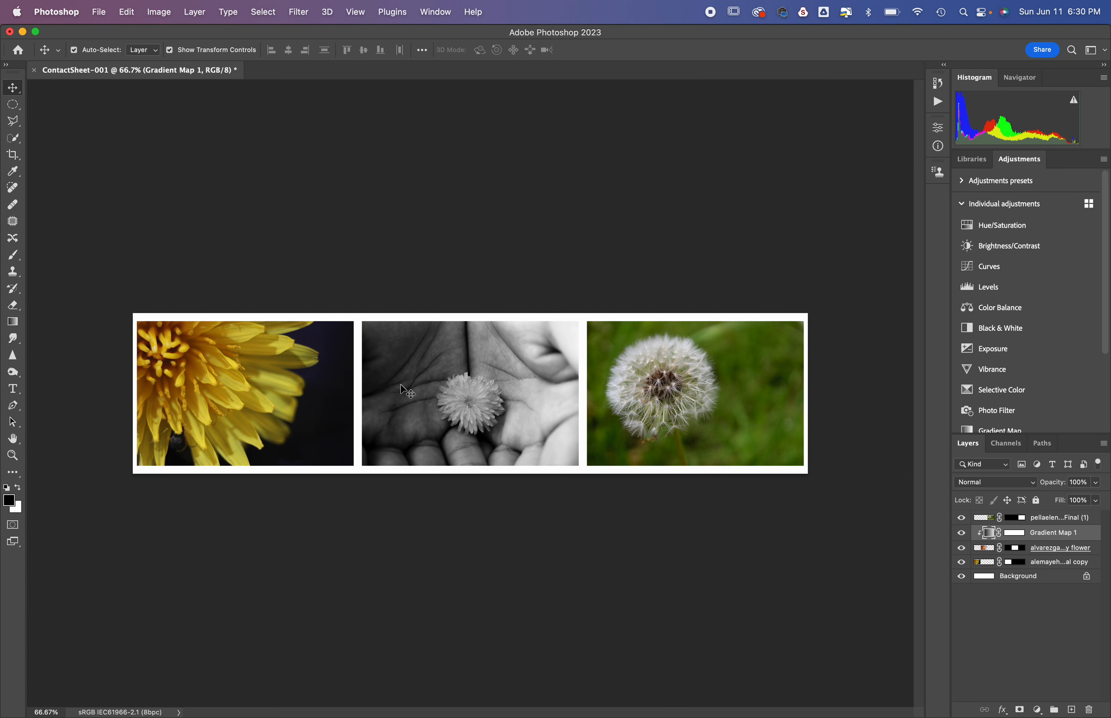
# Step: Add a Levels adjustment clipped to the white dandelion photo's layer and set its white input level to 228
pyautogui.click(683, 379)
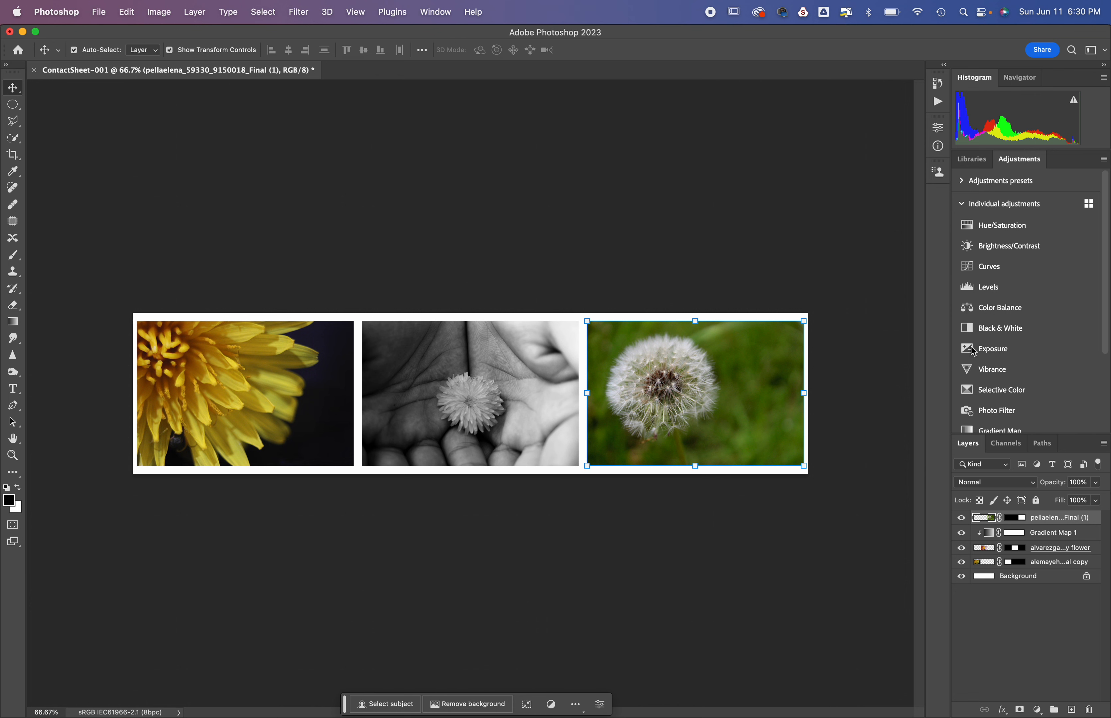
pyautogui.click(997, 293)
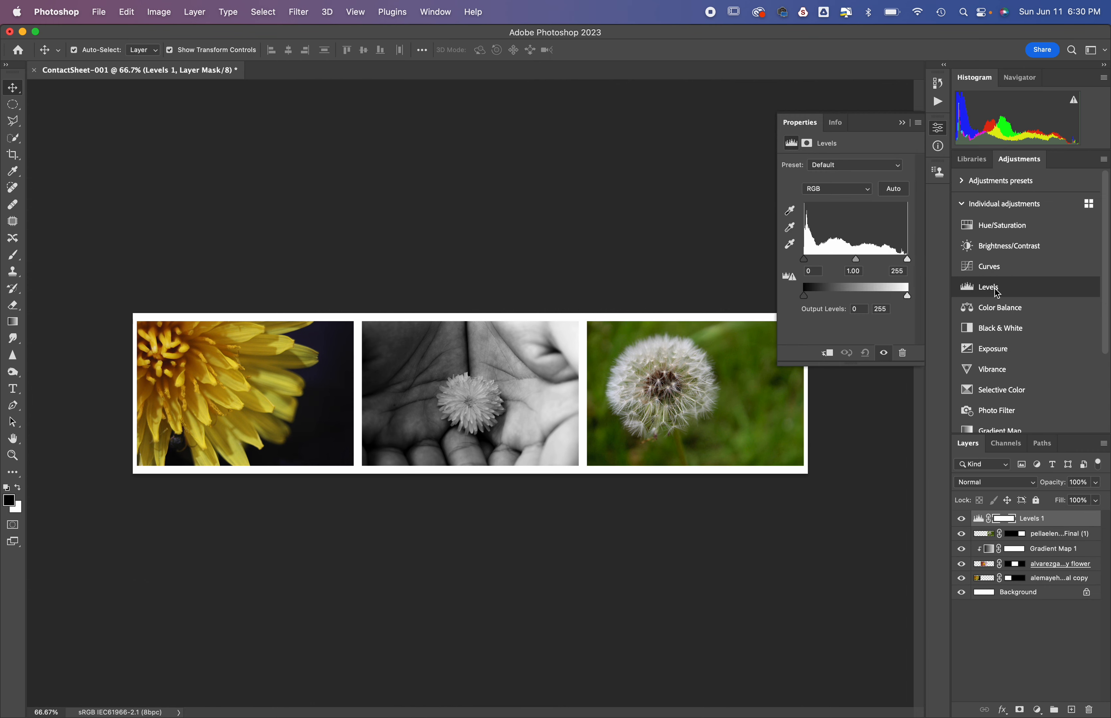
pyautogui.moveTo(804, 260)
pyautogui.mouseDown()
pyautogui.moveTo(887, 262)
pyautogui.moveTo(788, 264)
pyautogui.mouseUp()
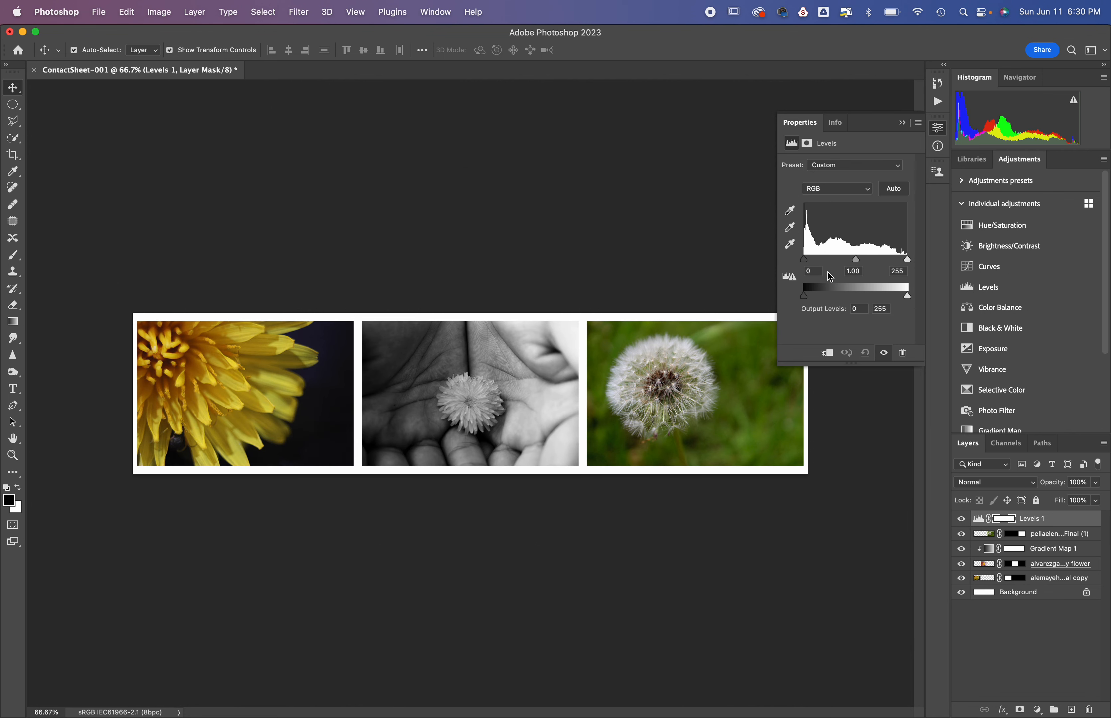
pyautogui.click(828, 357)
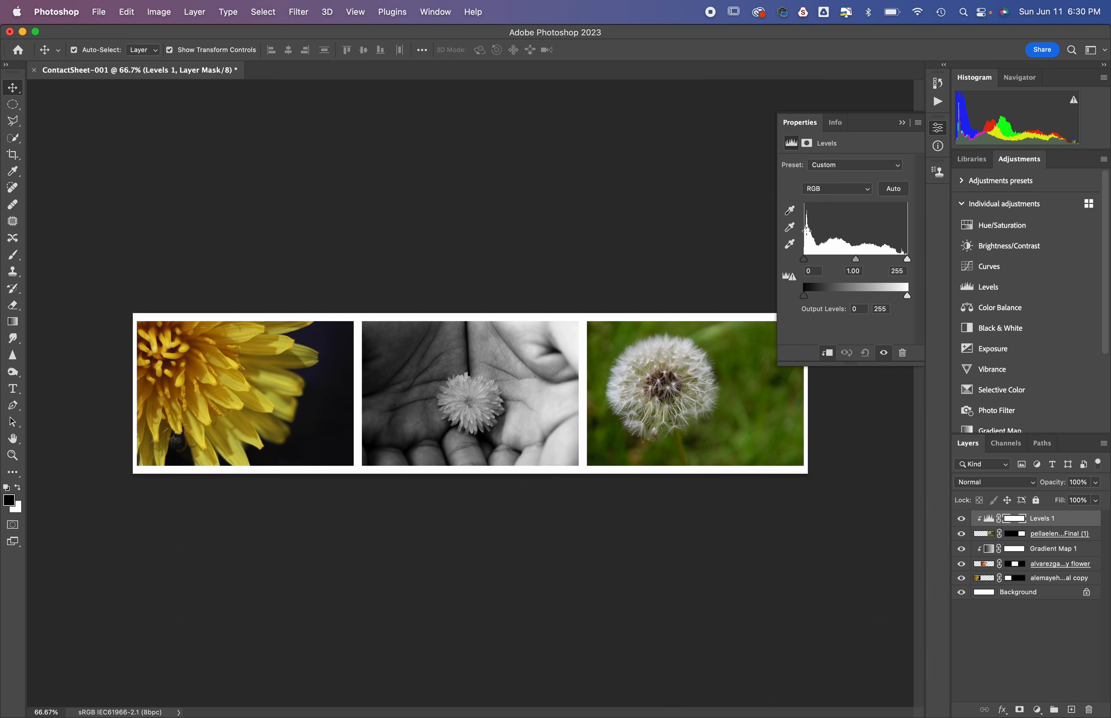
pyautogui.moveTo(907, 260); pyautogui.dragTo(896, 264)
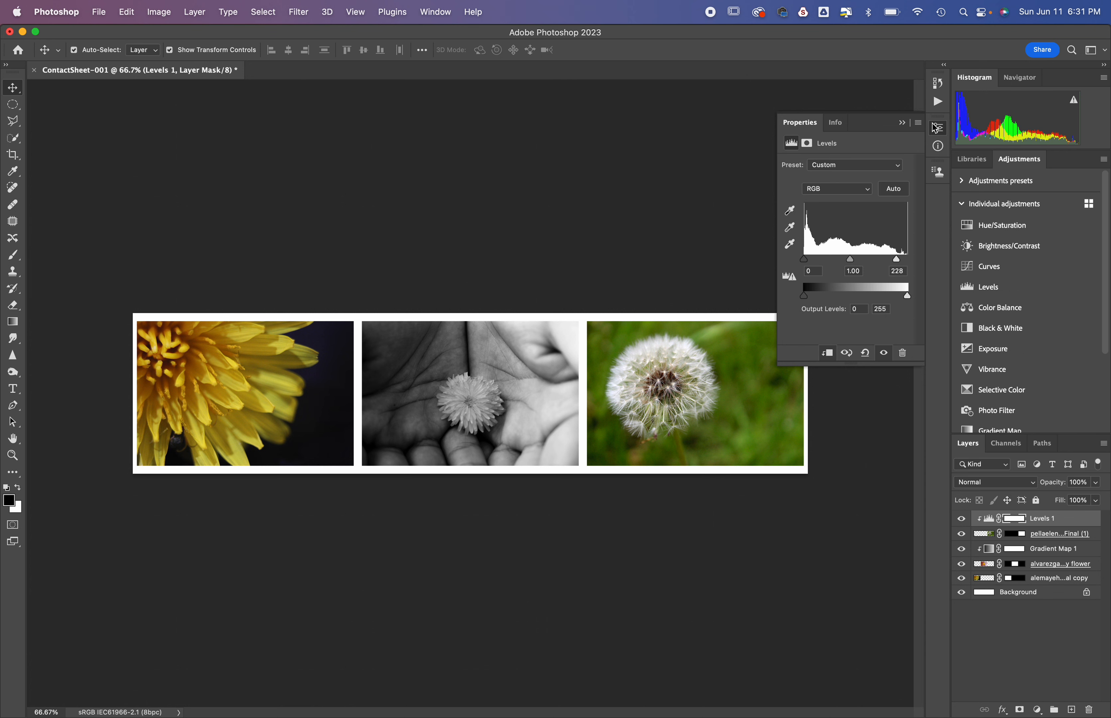
pyautogui.click(902, 123)
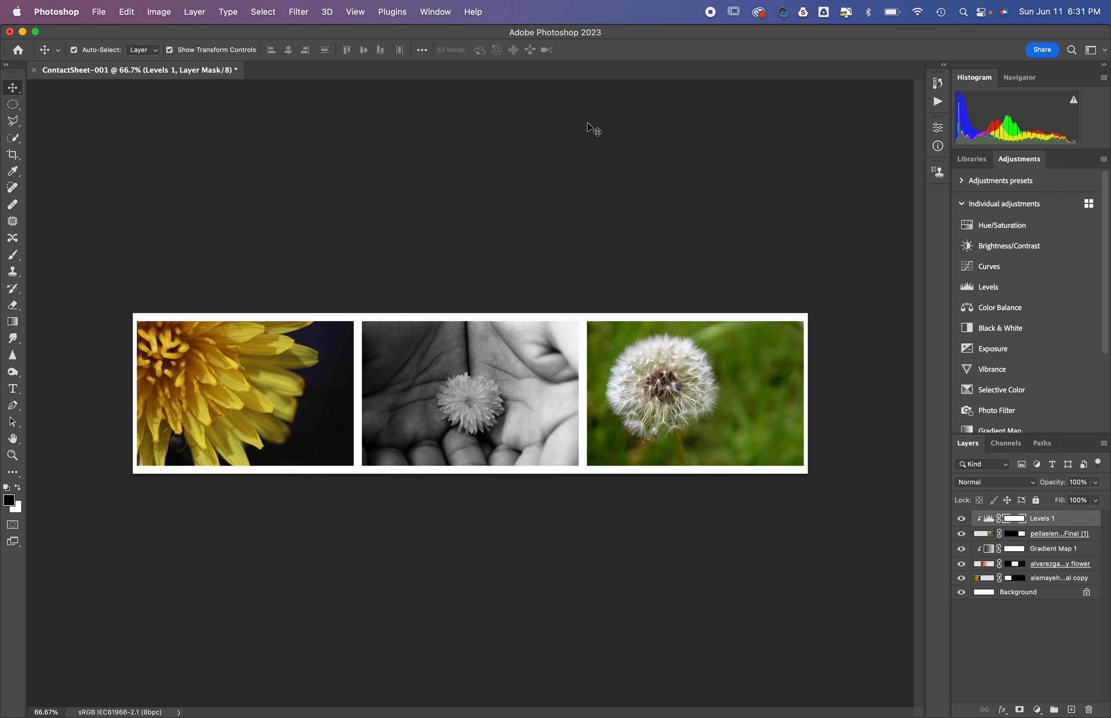
pyautogui.click(100, 14)
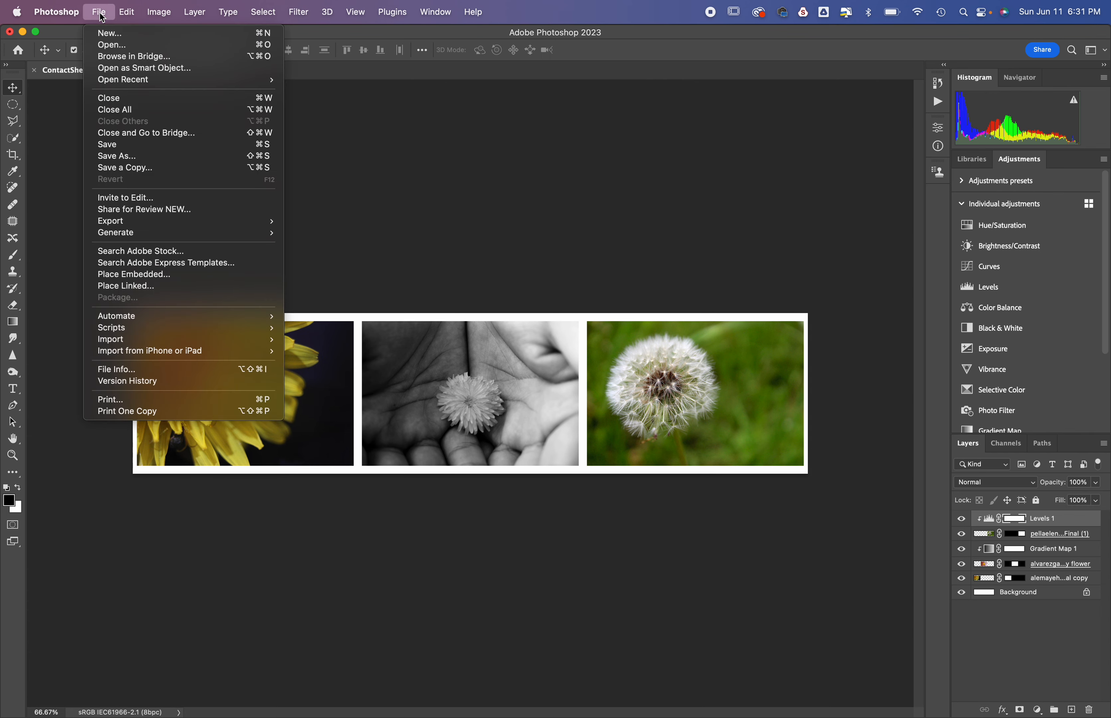
pyautogui.click(143, 168)
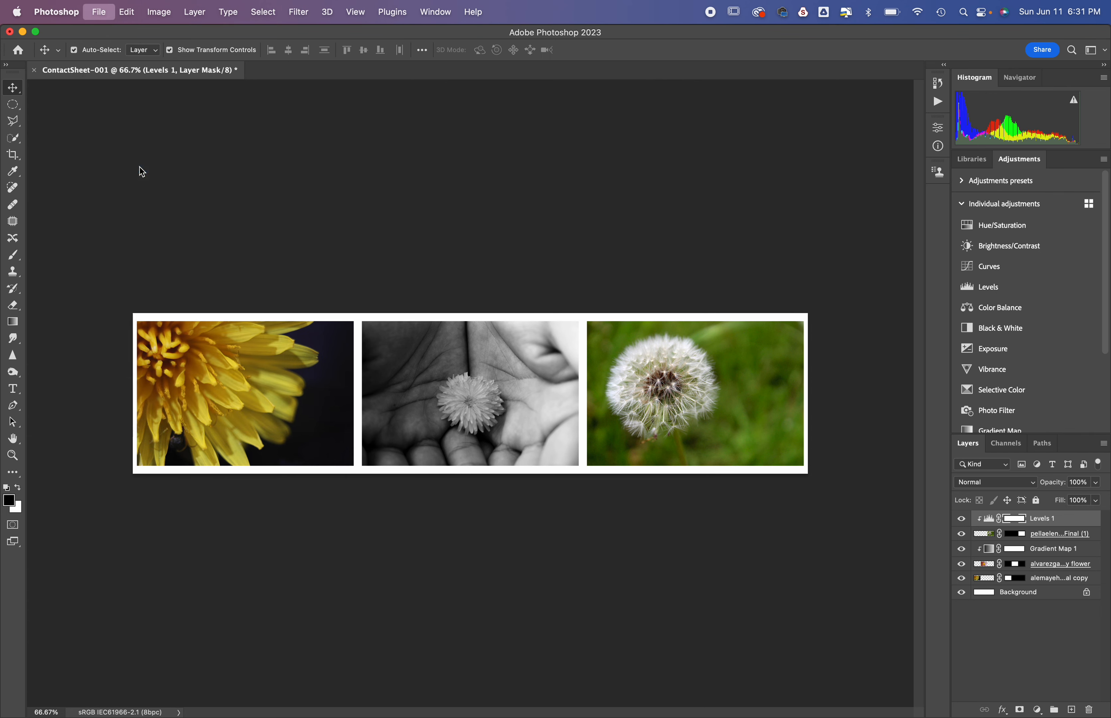
pyautogui.click(244, 463)
pyautogui.click(511, 342)
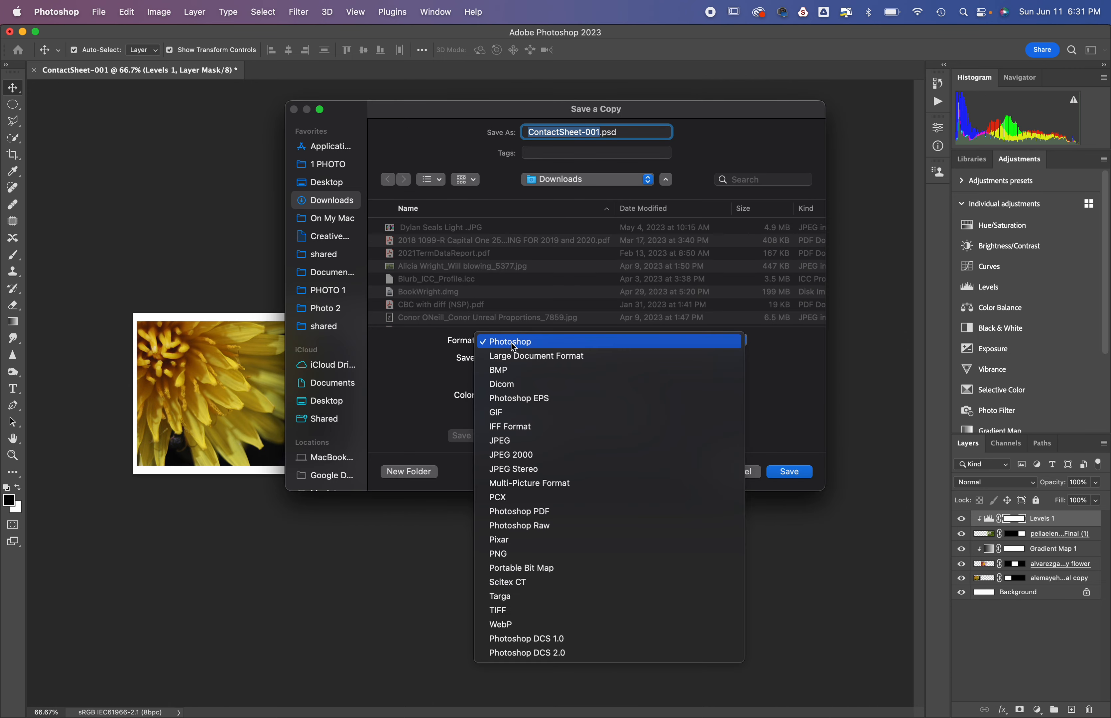
pyautogui.click(536, 440)
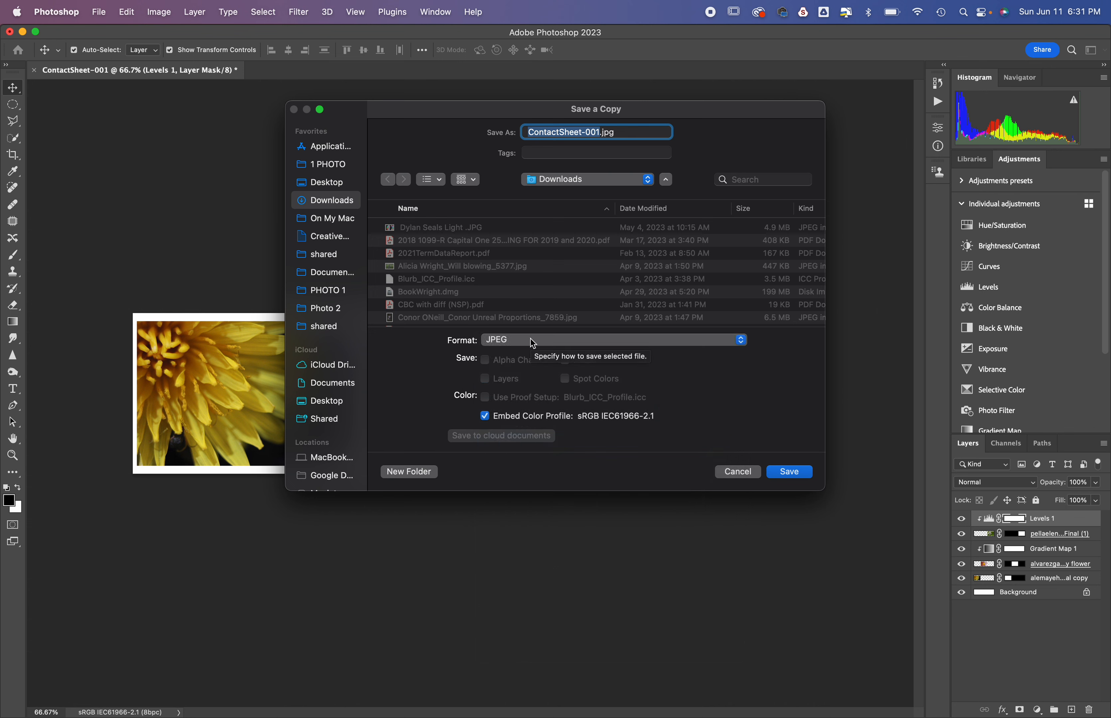
pyautogui.click(738, 471)
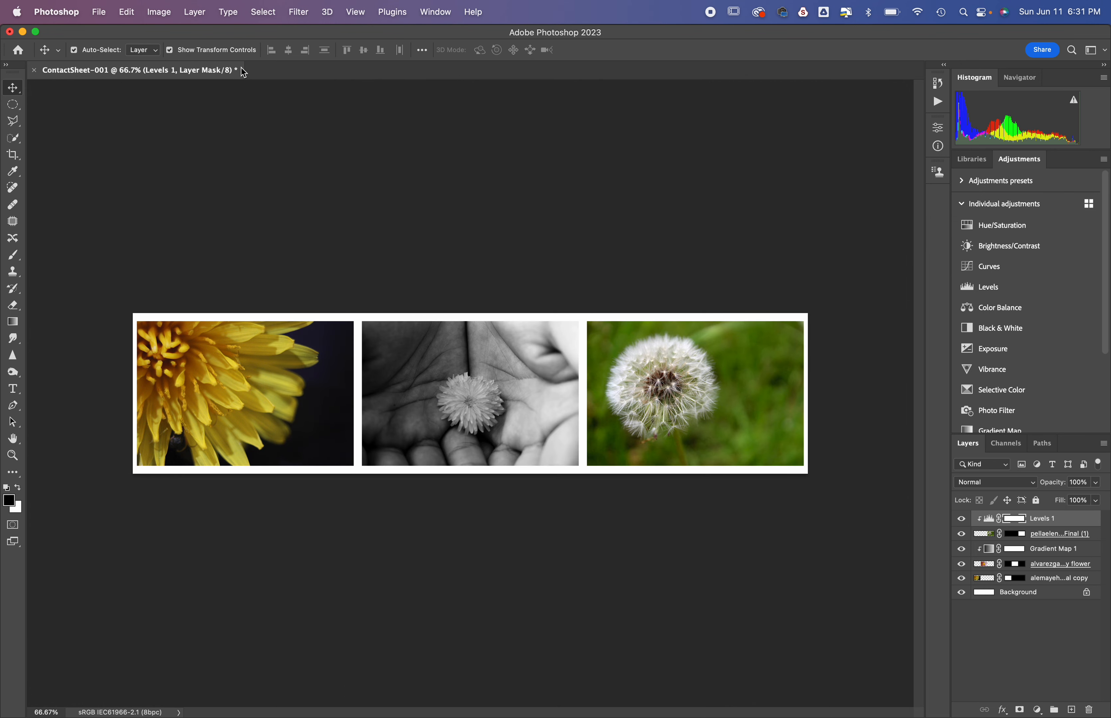
# Step: Close the horizontal contact sheet document without saving its changes
pyautogui.click(36, 72)
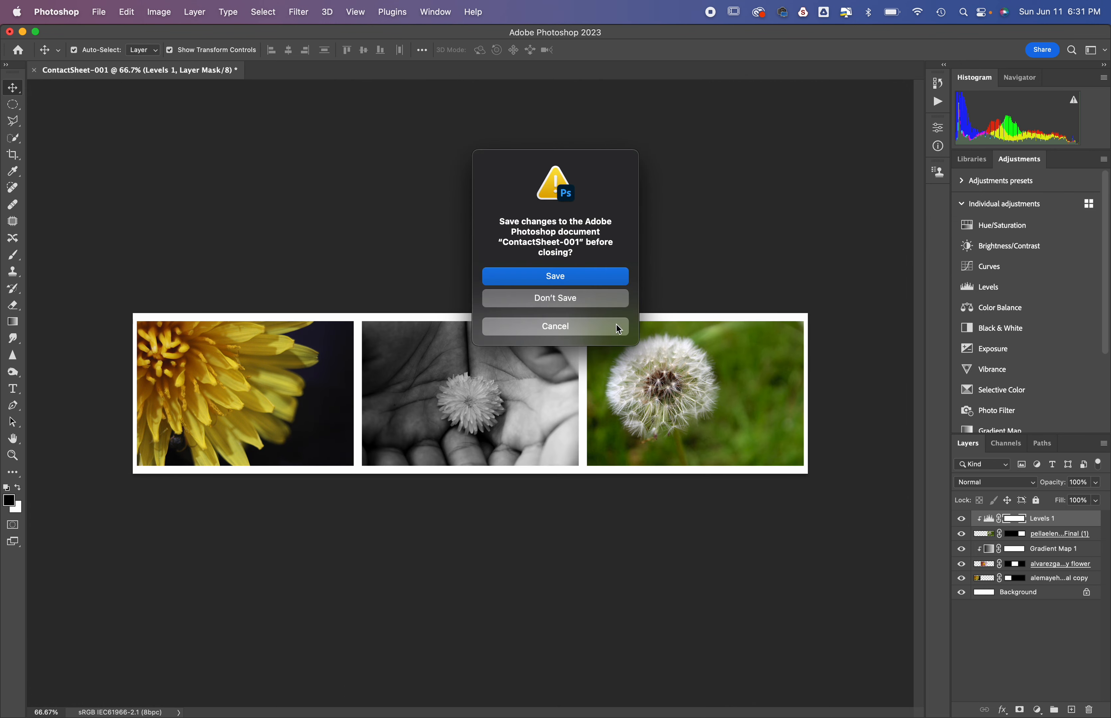
pyautogui.click(606, 302)
# Step: Switch to Adobe Bridge, open the vertical folder inside Triptych lesson resources, and preview the goose photo
pyautogui.press('super+Tab')
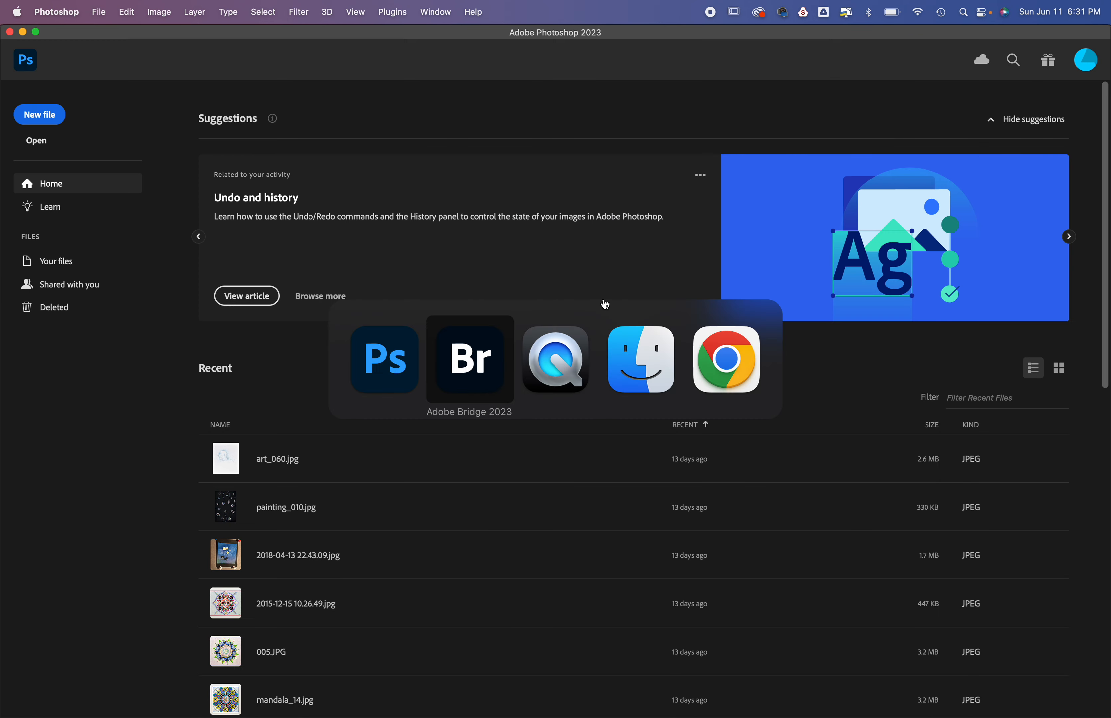
pyautogui.click(313, 84)
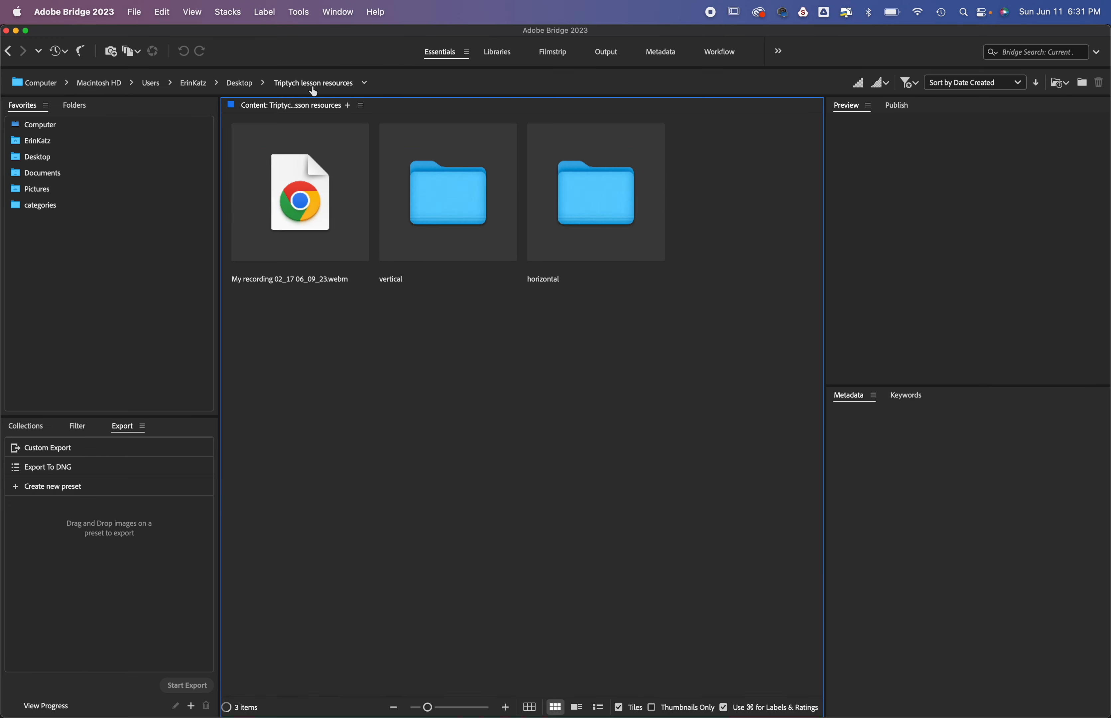
pyautogui.doubleClick(465, 213)
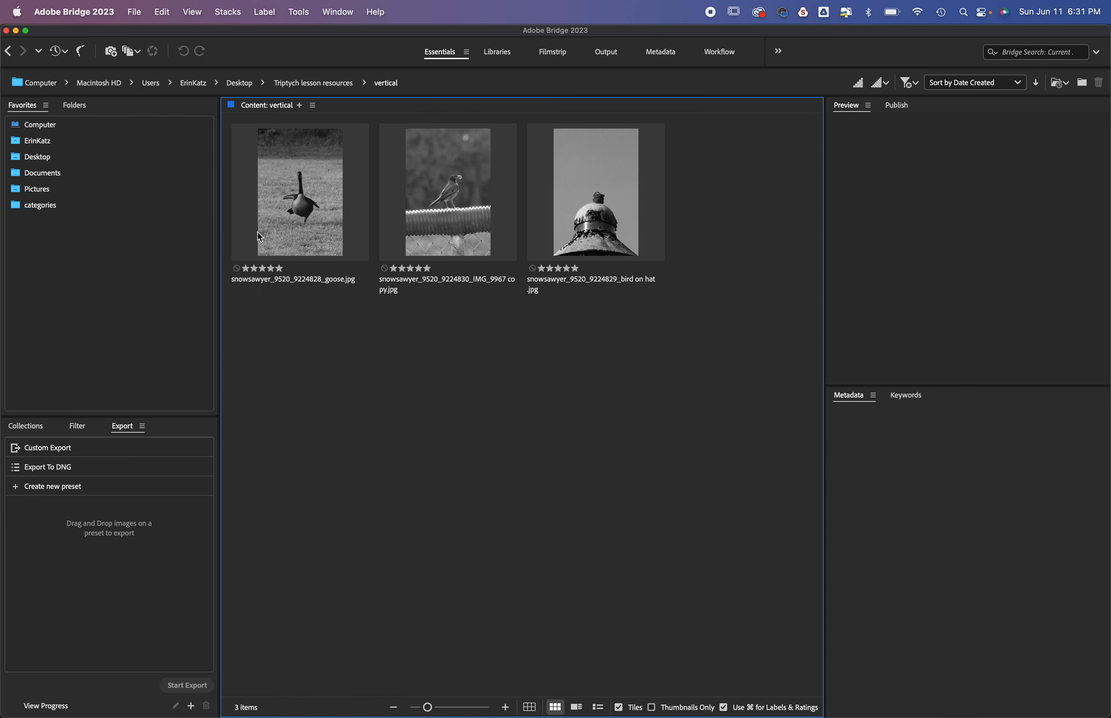
pyautogui.click(318, 195)
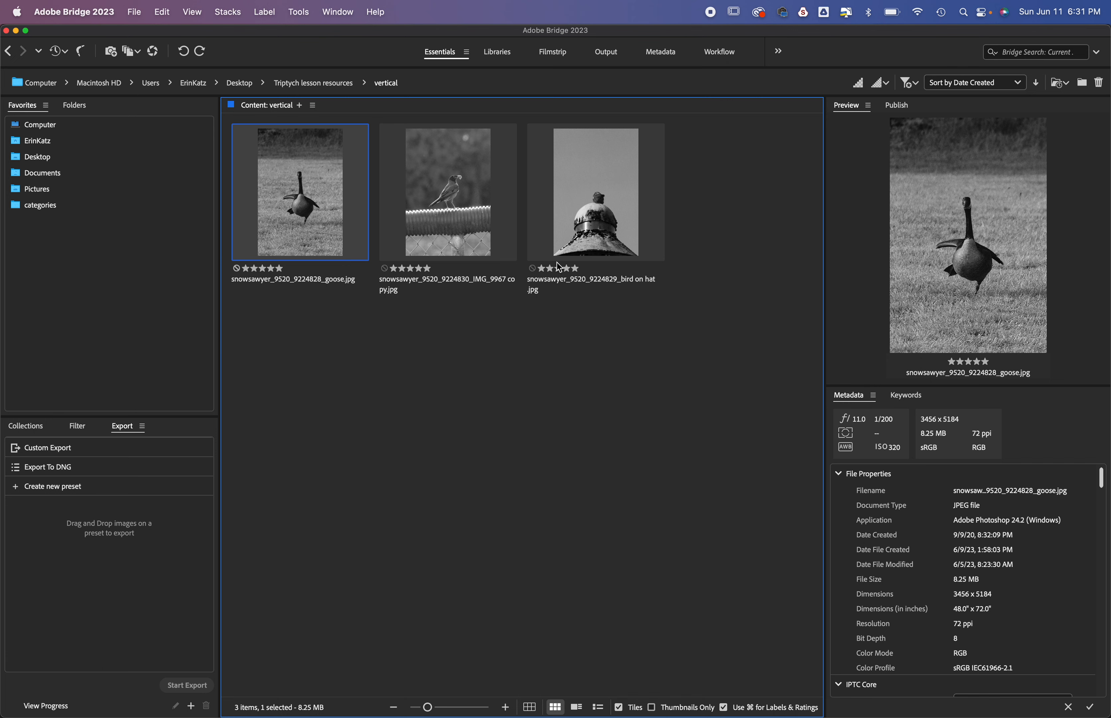
pyautogui.click(571, 340)
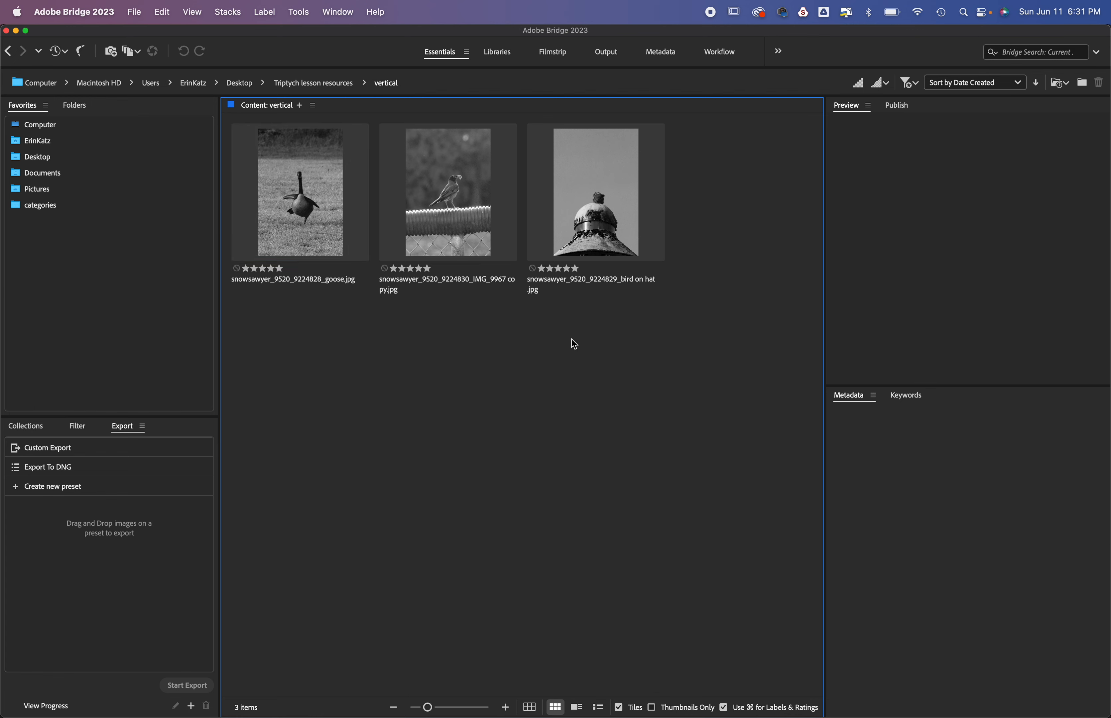
# Step: Return to Photoshop, start Contact Sheet II and choose the vertical folder in Triptych lesson resources as the source
pyautogui.press('super+Tab')
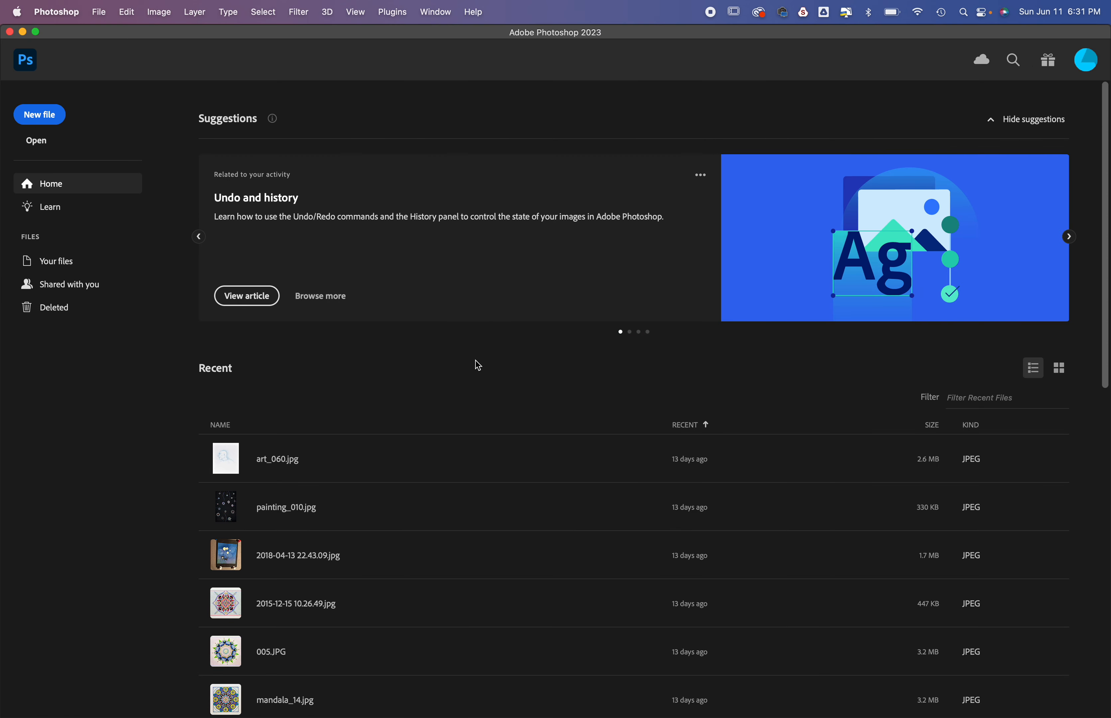
pyautogui.click(100, 11)
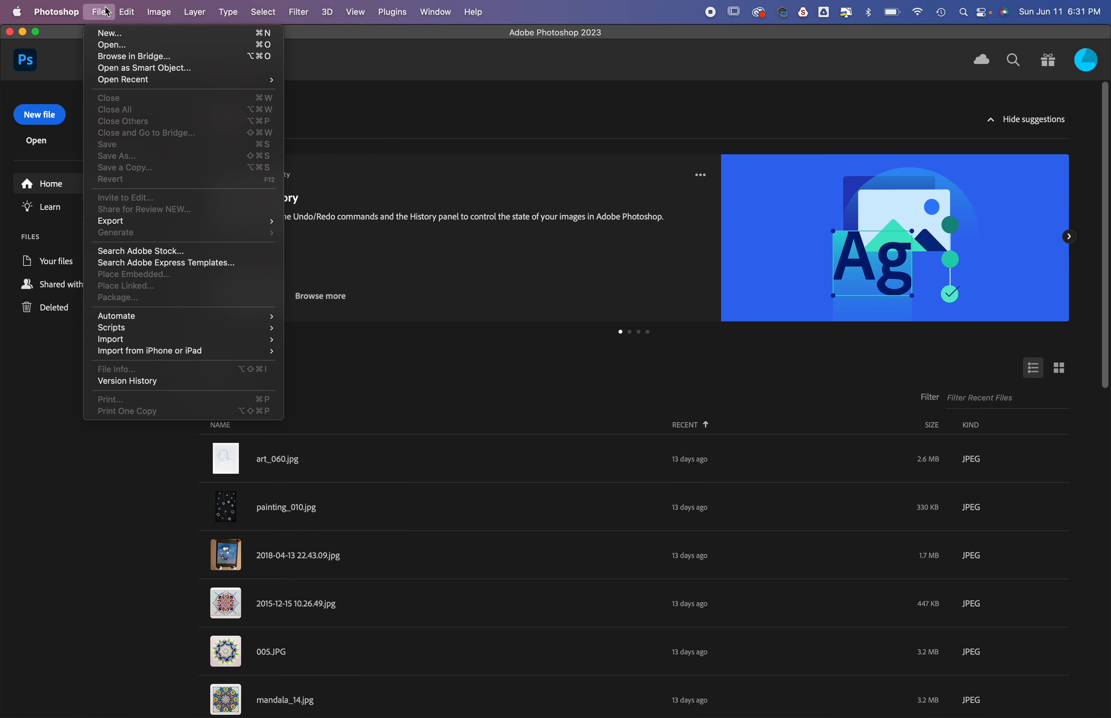
pyautogui.moveTo(178, 322)
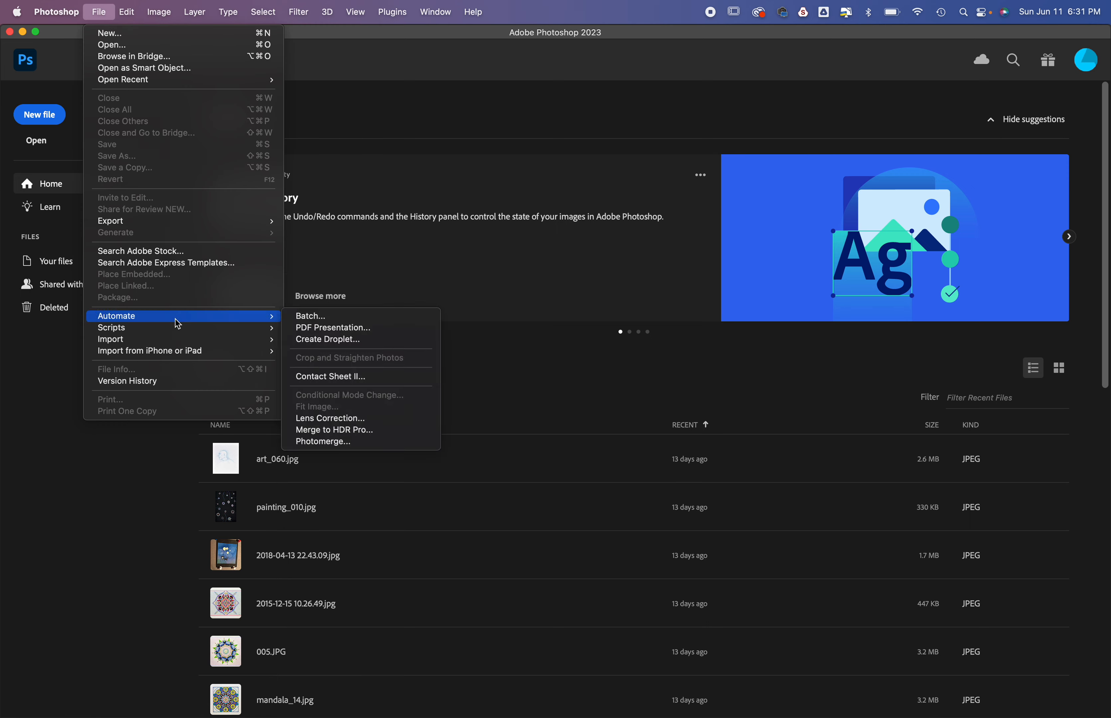
pyautogui.click(343, 379)
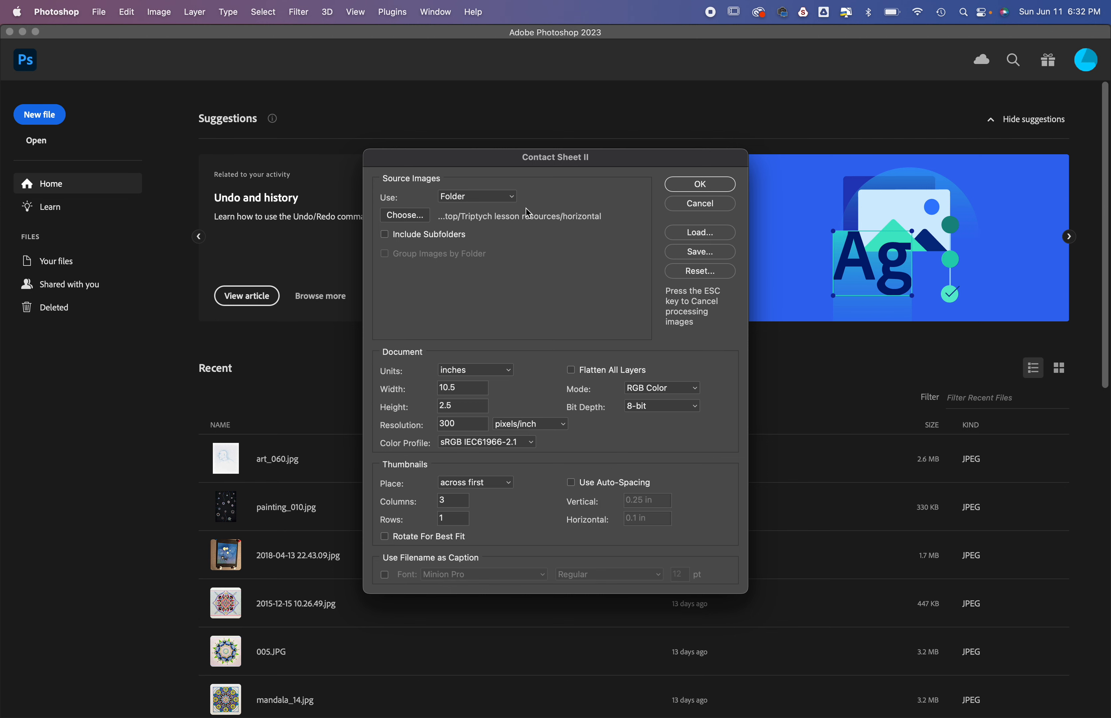
pyautogui.click(397, 217)
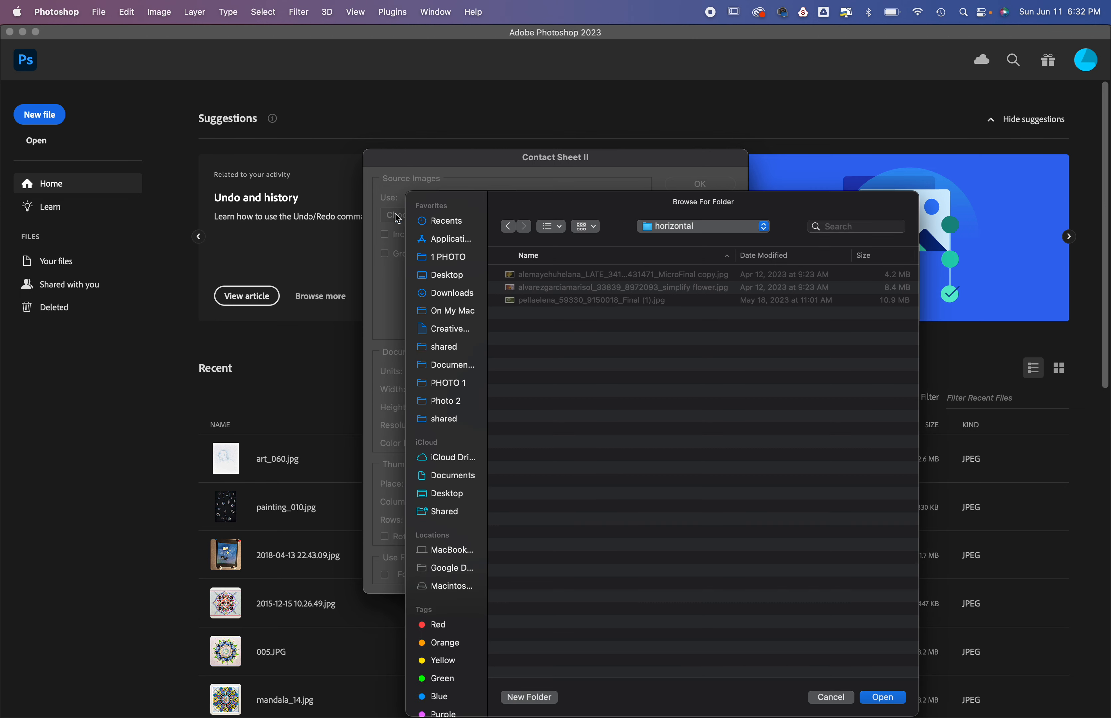
pyautogui.click(706, 226)
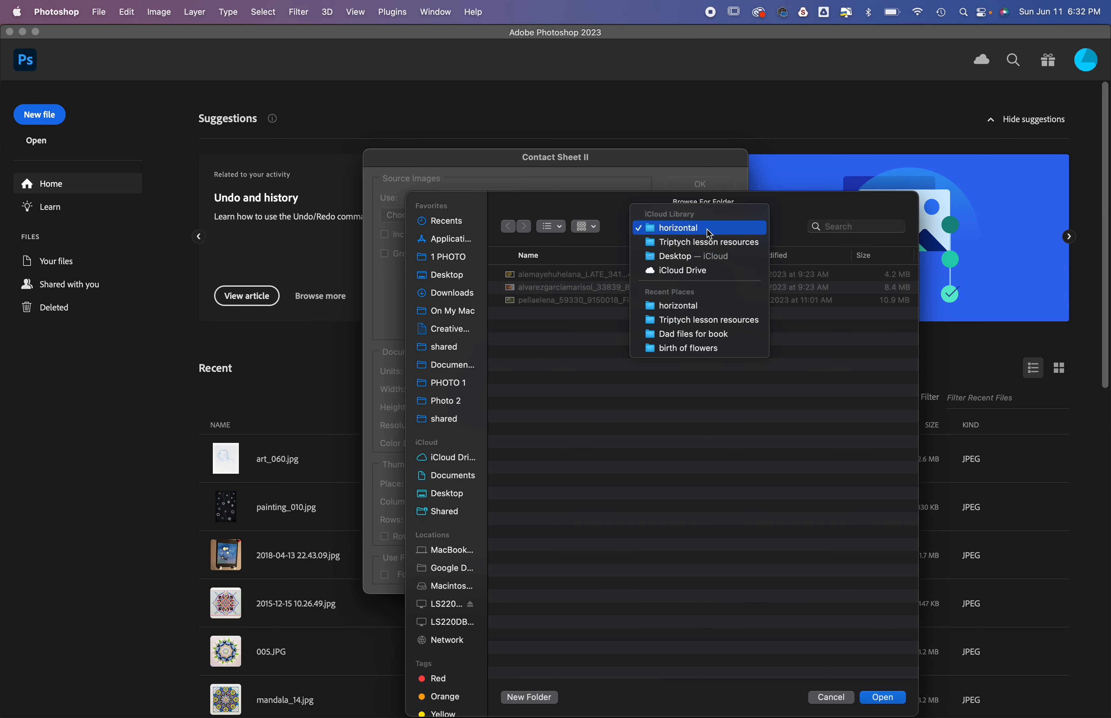
pyautogui.click(706, 241)
pyautogui.doubleClick(536, 301)
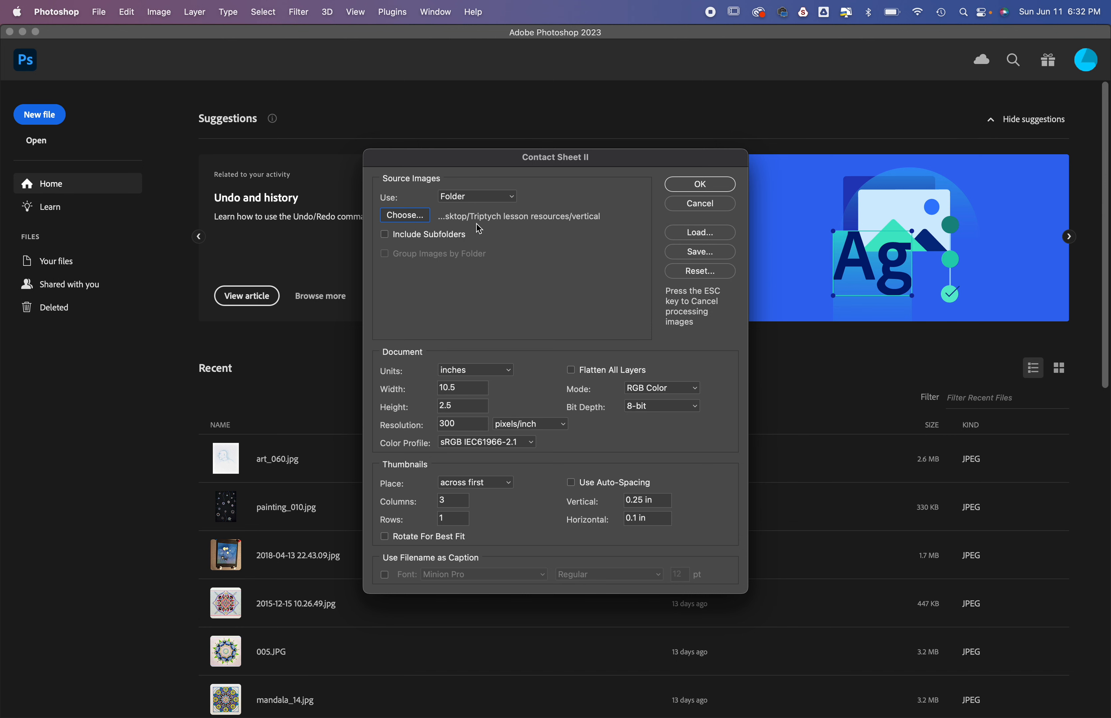
# Step: Set the contact sheet's document size to 2.5 inches wide and 10 inches high
pyautogui.click(466, 389)
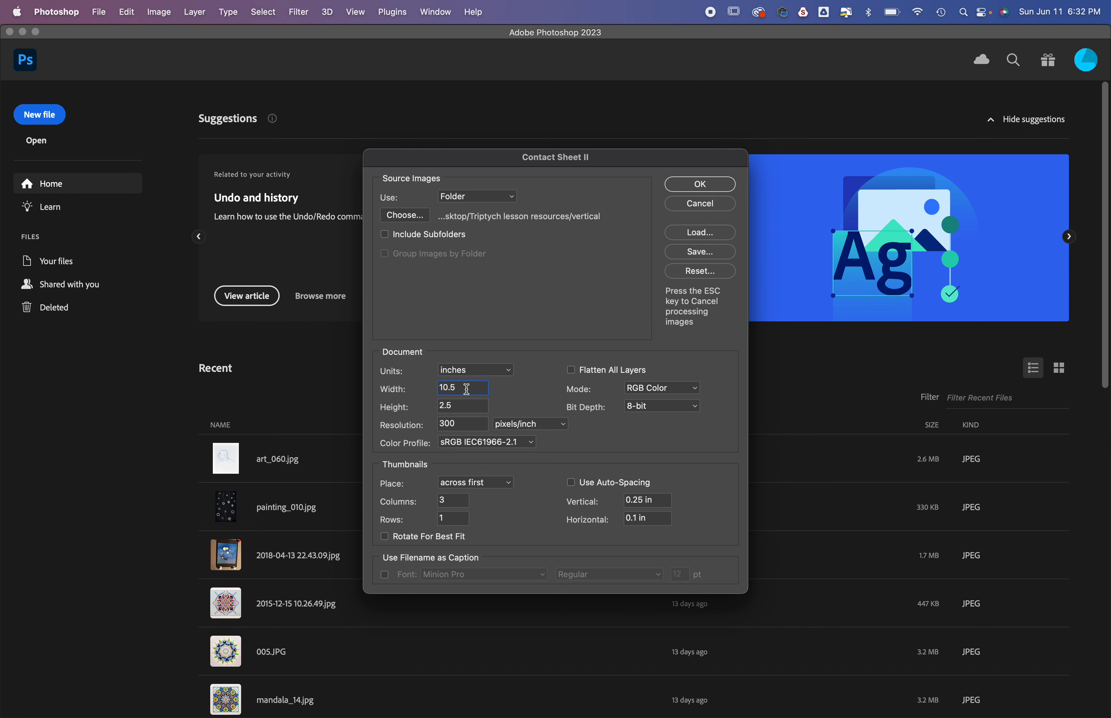
pyautogui.moveTo(467, 389); pyautogui.dragTo(423, 387)
pyautogui.write('2.5')
pyautogui.moveTo(468, 407); pyautogui.dragTo(433, 413)
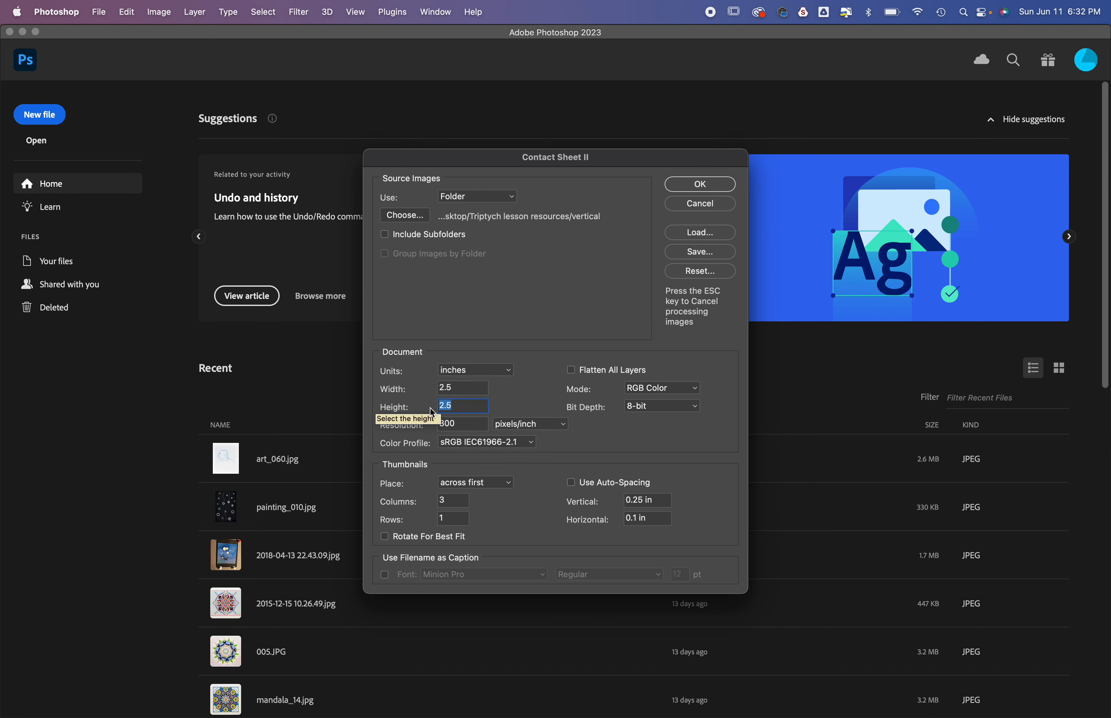
pyautogui.write('10')
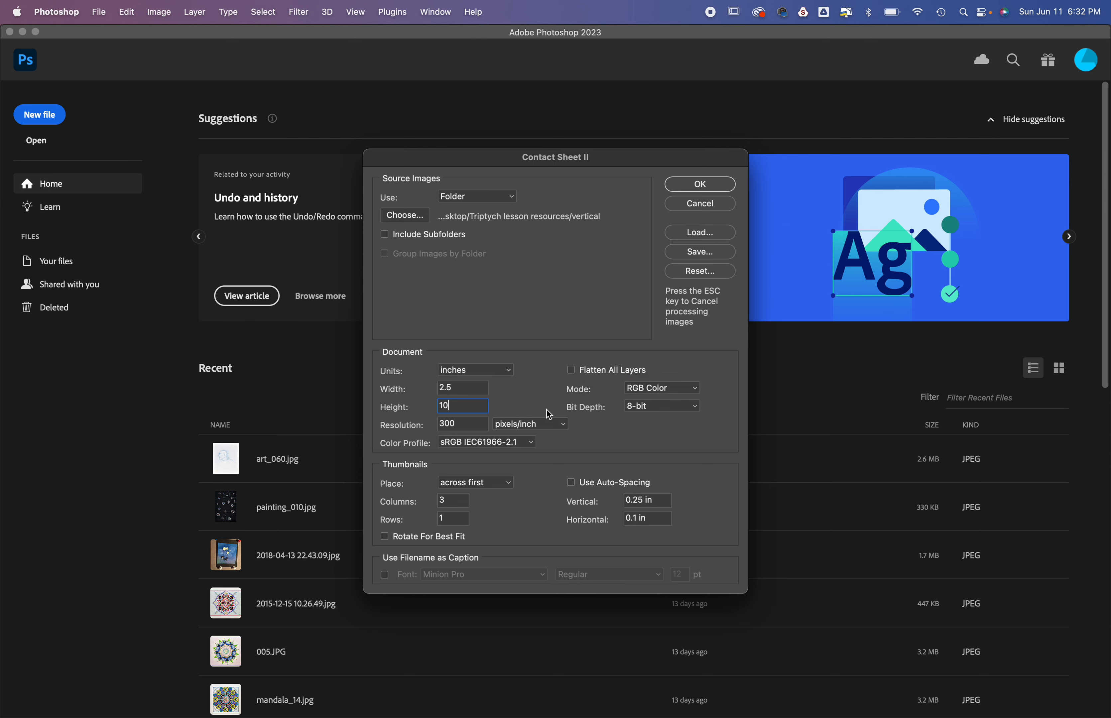
# Step: Lay out the thumbnails in 1 column and 3 rows
pyautogui.click(458, 499)
pyautogui.doubleClick(458, 499)
pyautogui.write('1')
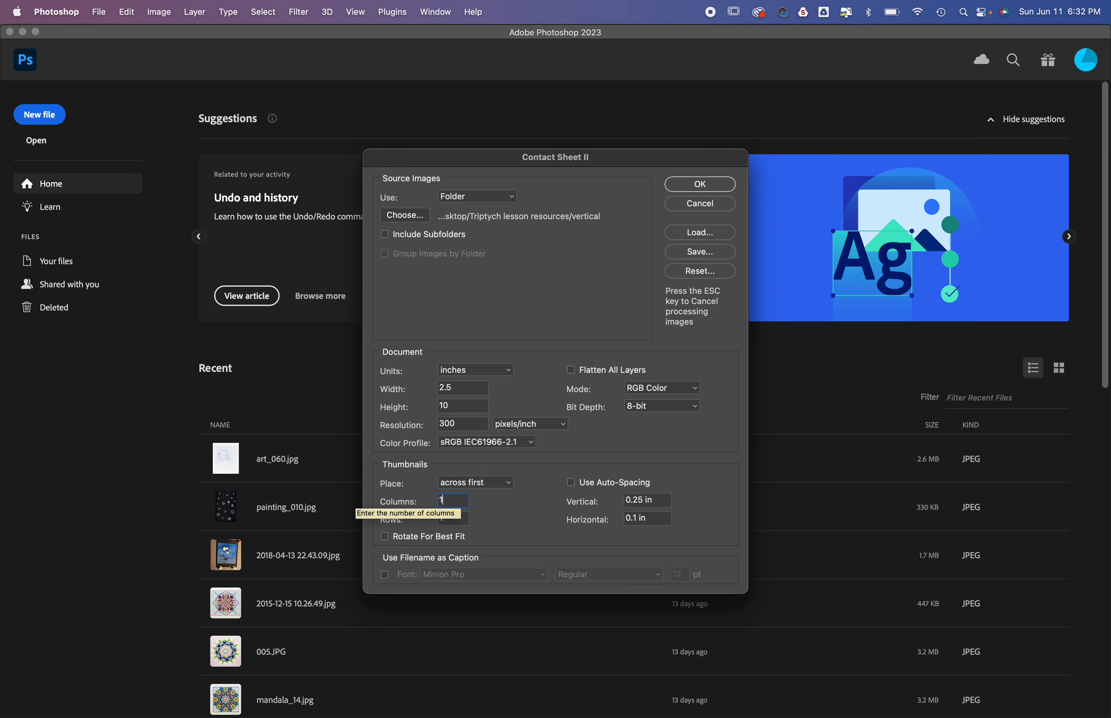
pyautogui.press('Tab')
pyautogui.write('3')
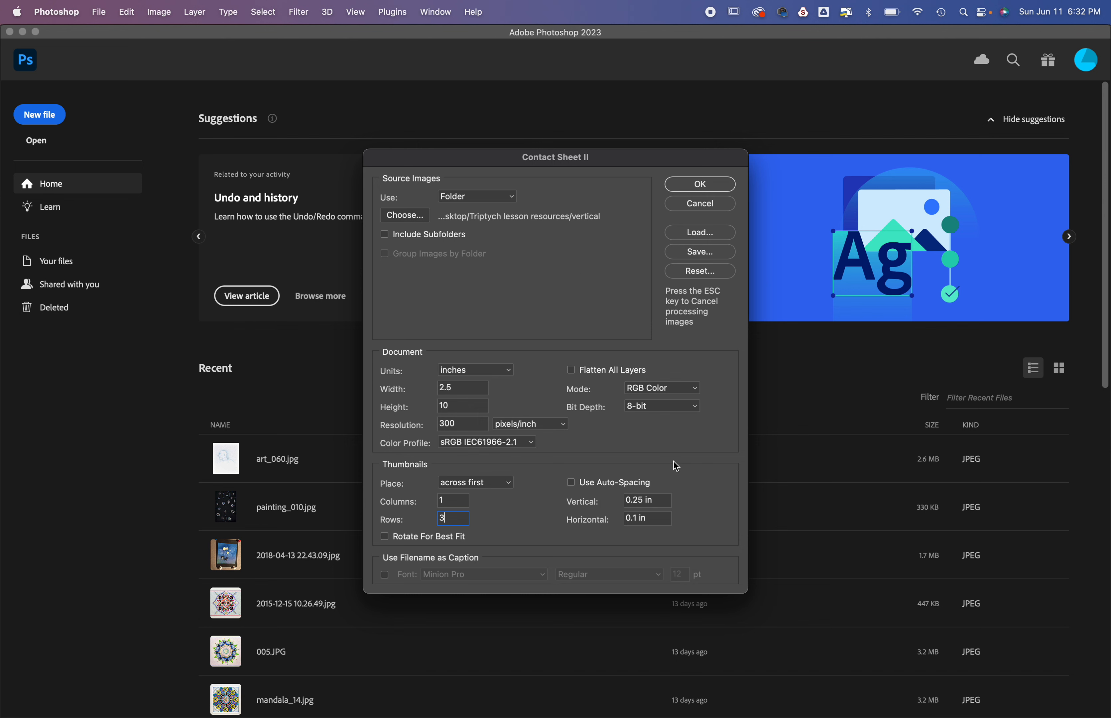
# Step: Set the thumbnail spacing to 0.15 in vertical and 0.25 in horizontal
pyautogui.doubleClick(665, 500)
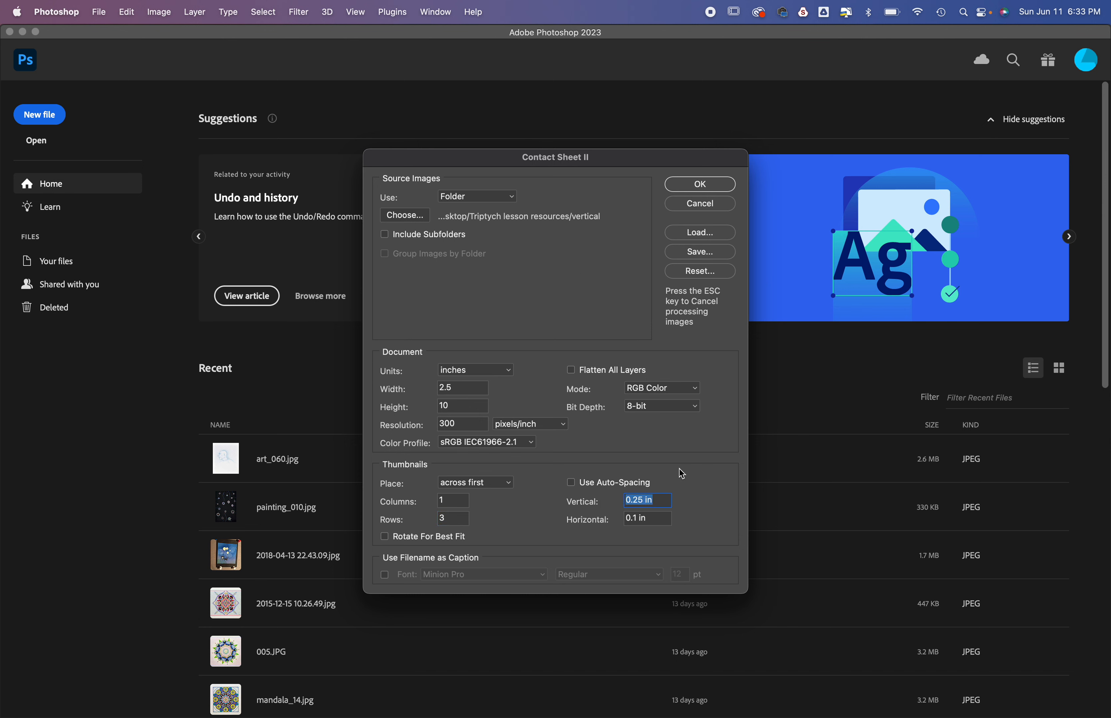
pyautogui.write('.15')
pyautogui.moveTo(655, 518); pyautogui.dragTo(604, 522)
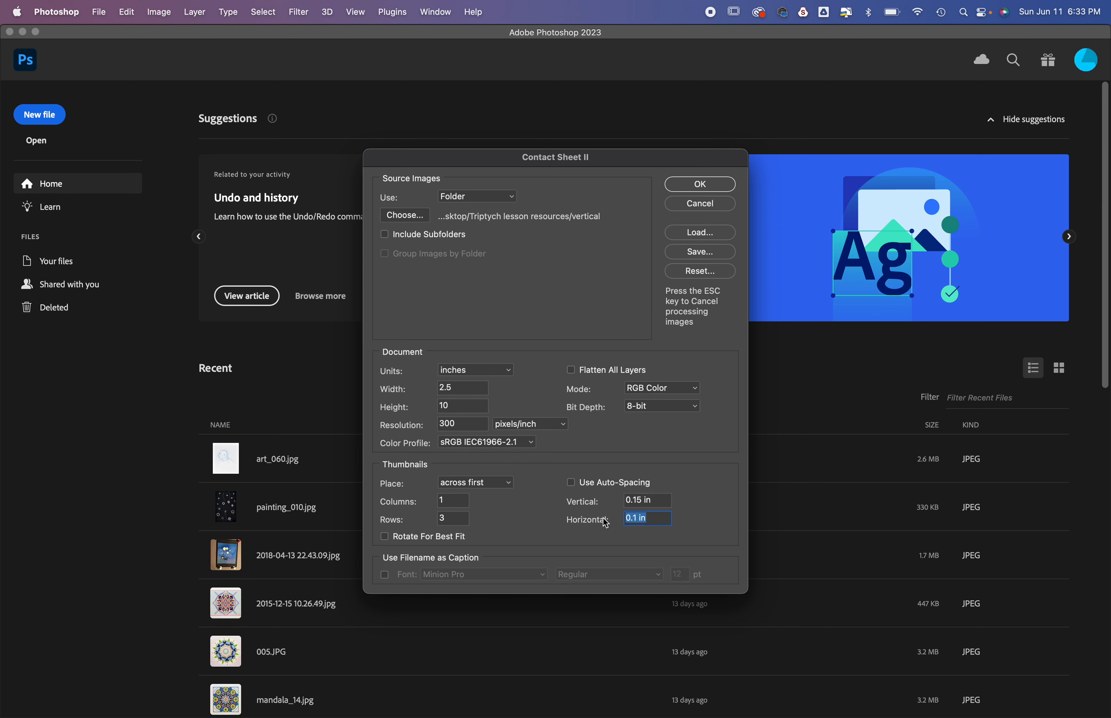
pyautogui.write('.25')
pyautogui.click(485, 411)
# Step: Leave filename captions off and generate the vertical contact sheet
pyautogui.click(383, 574)
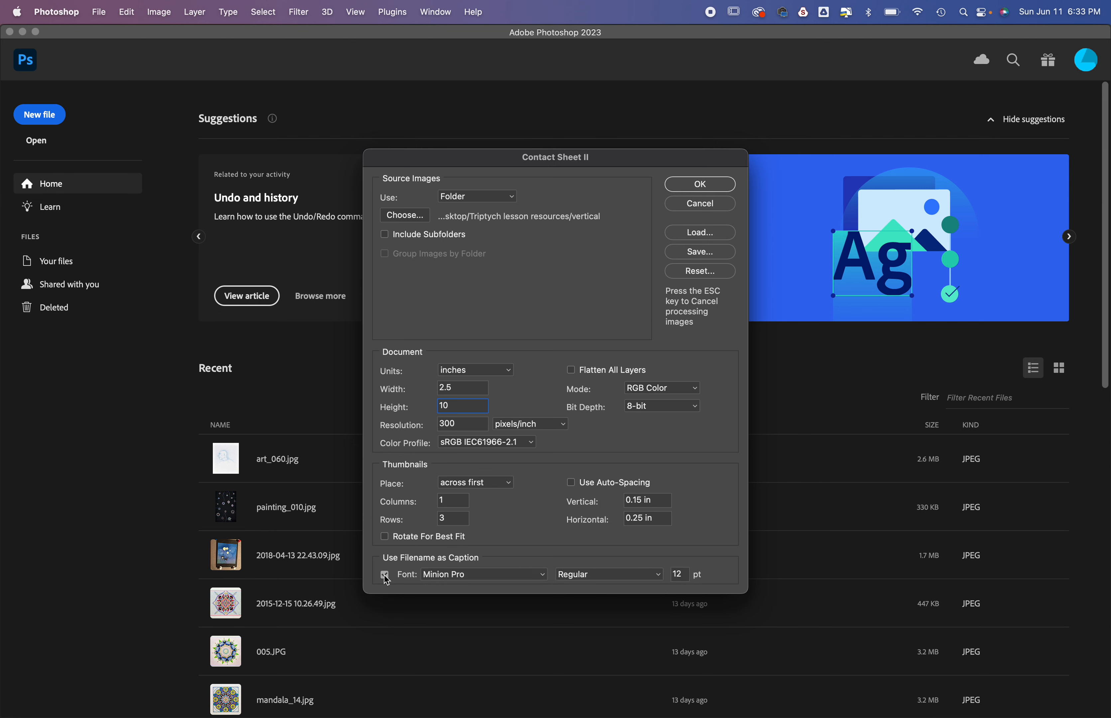
pyautogui.click(385, 576)
pyautogui.click(703, 185)
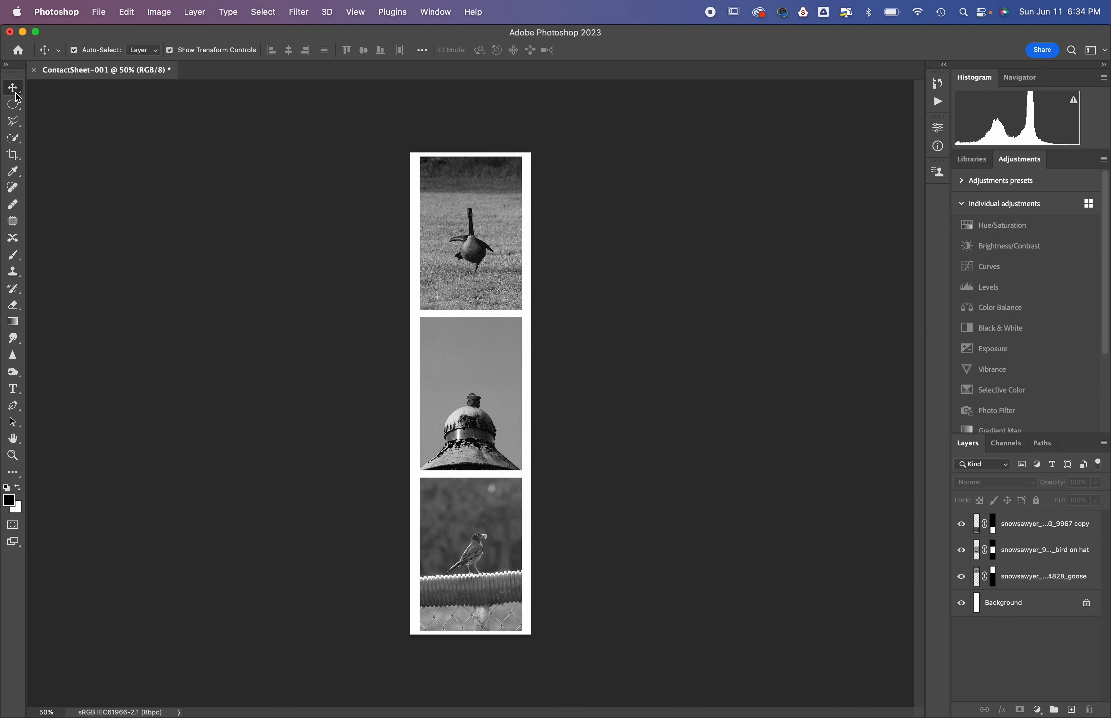
# Step: Show transform controls and select the goose, hat and bottom bird photos in turn to examine their separate layers, leaving nothing selected
pyautogui.click(171, 50)
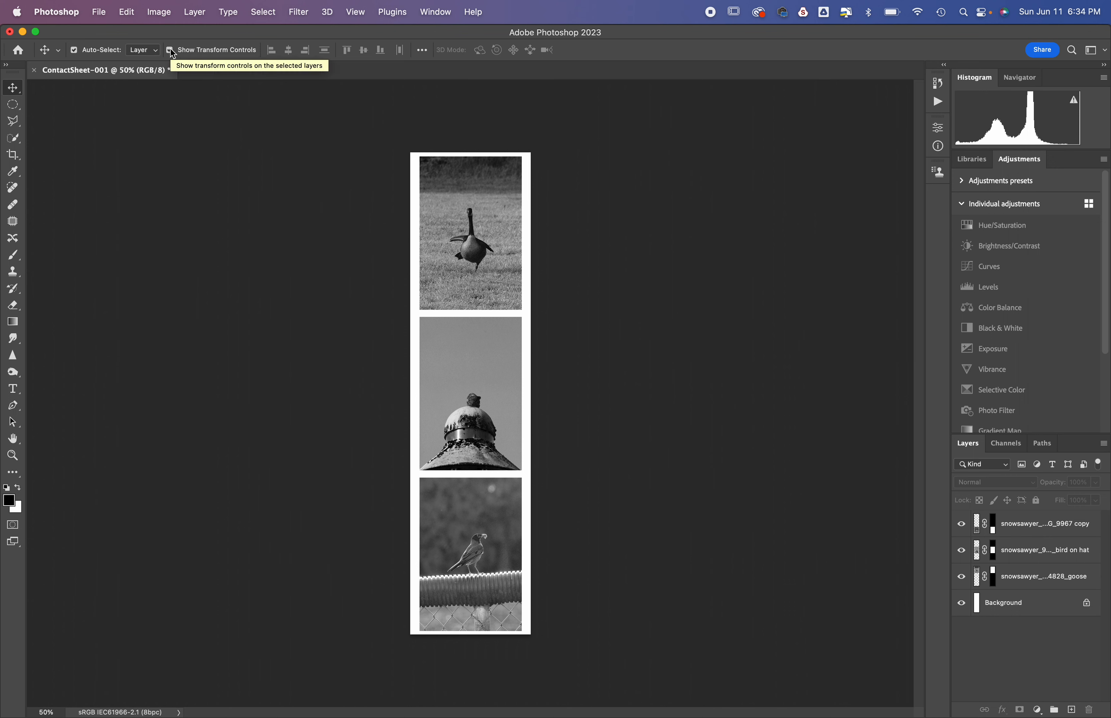
pyautogui.click(479, 267)
pyautogui.click(473, 415)
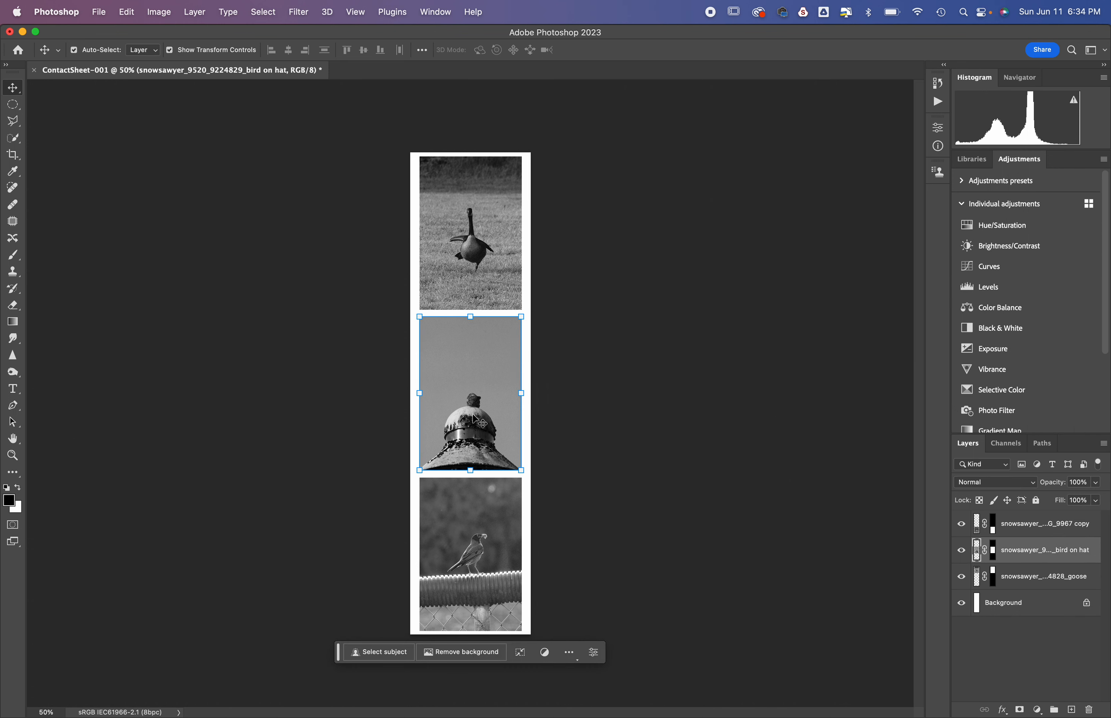
pyautogui.click(470, 515)
pyautogui.click(620, 418)
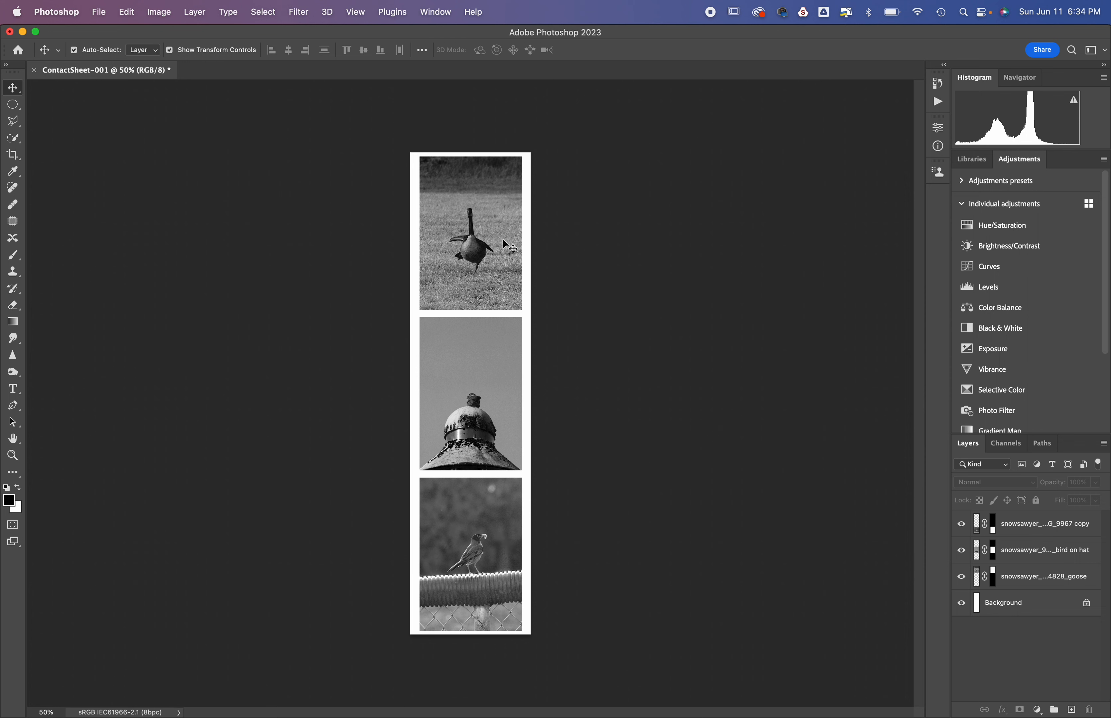
# Step: Add a Levels adjustment layer clipped to the bottom bird photo, with the black input at 55 and midtones at 1.73
pyautogui.click(463, 582)
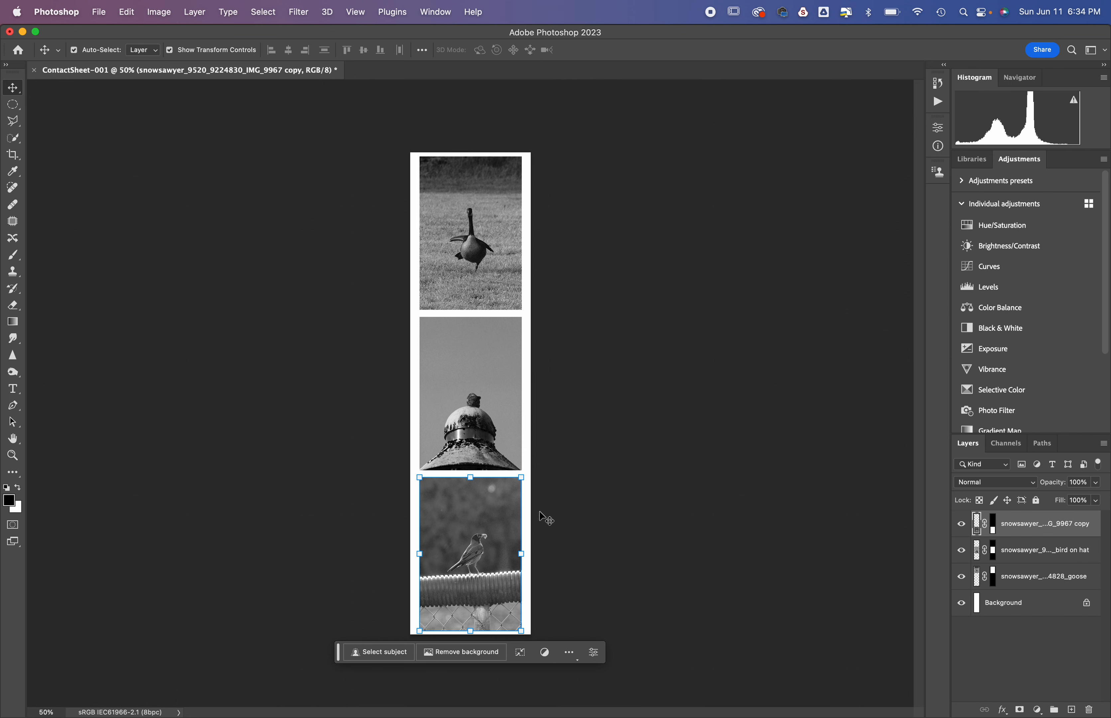
pyautogui.click(992, 290)
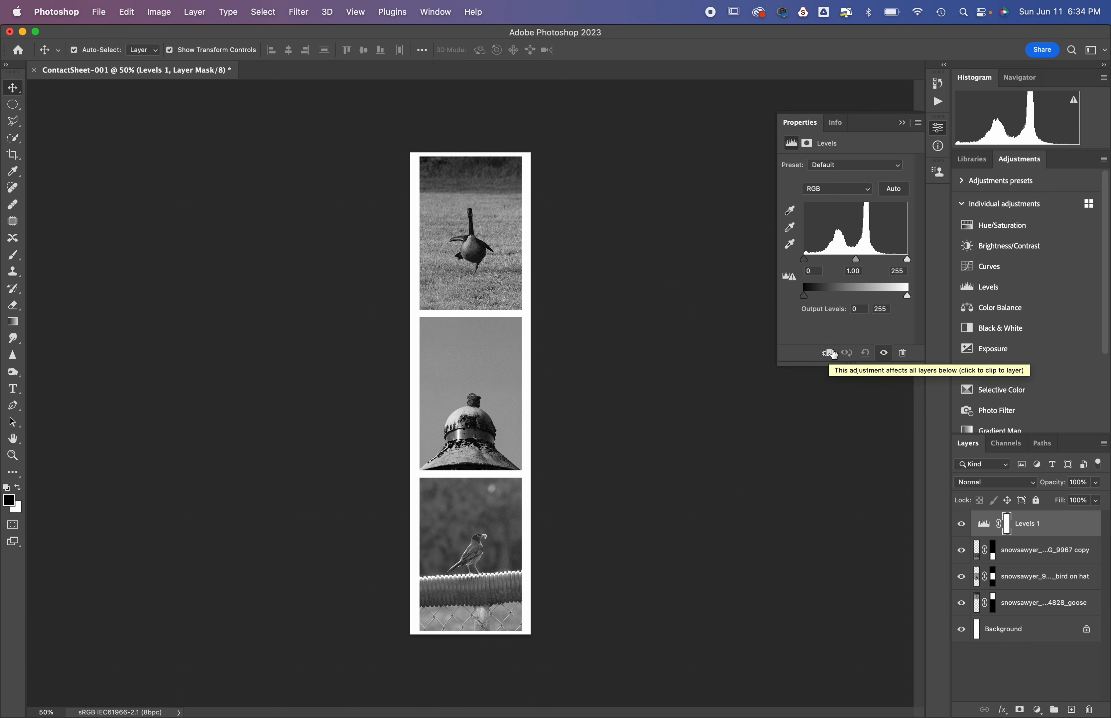
pyautogui.click(828, 354)
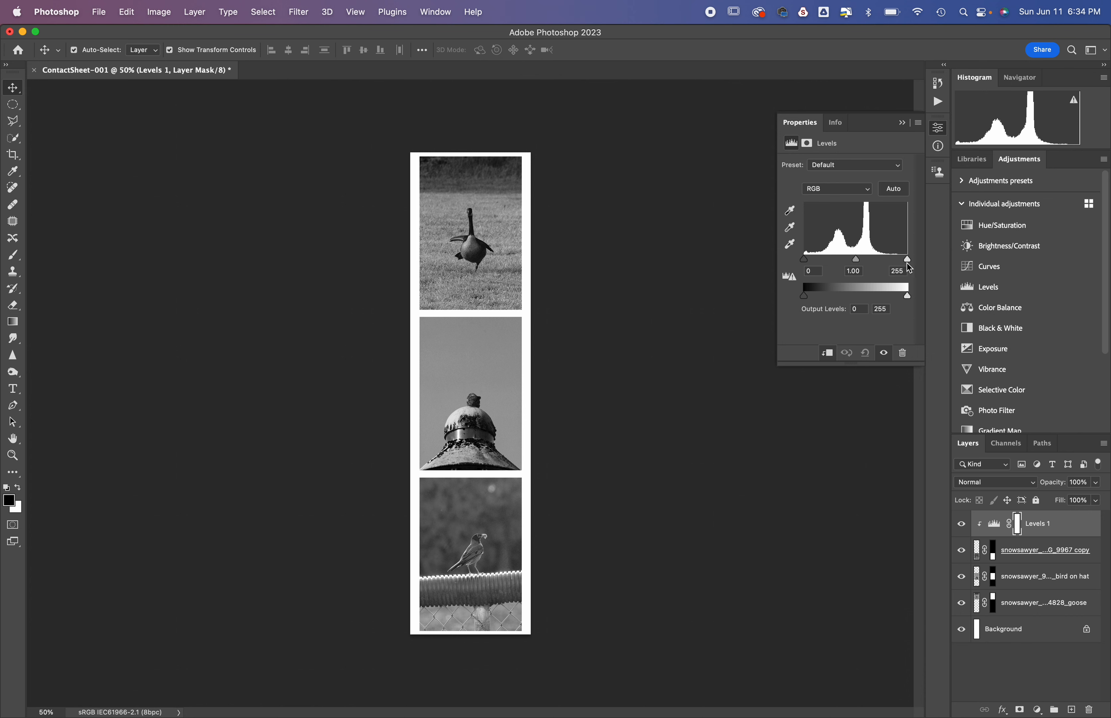
pyautogui.moveTo(805, 260); pyautogui.dragTo(828, 266)
# Step: Toggle the Levels layer's clipping off and on to compare its effect, leave it clipped, and collapse its properties
pyautogui.click(828, 355)
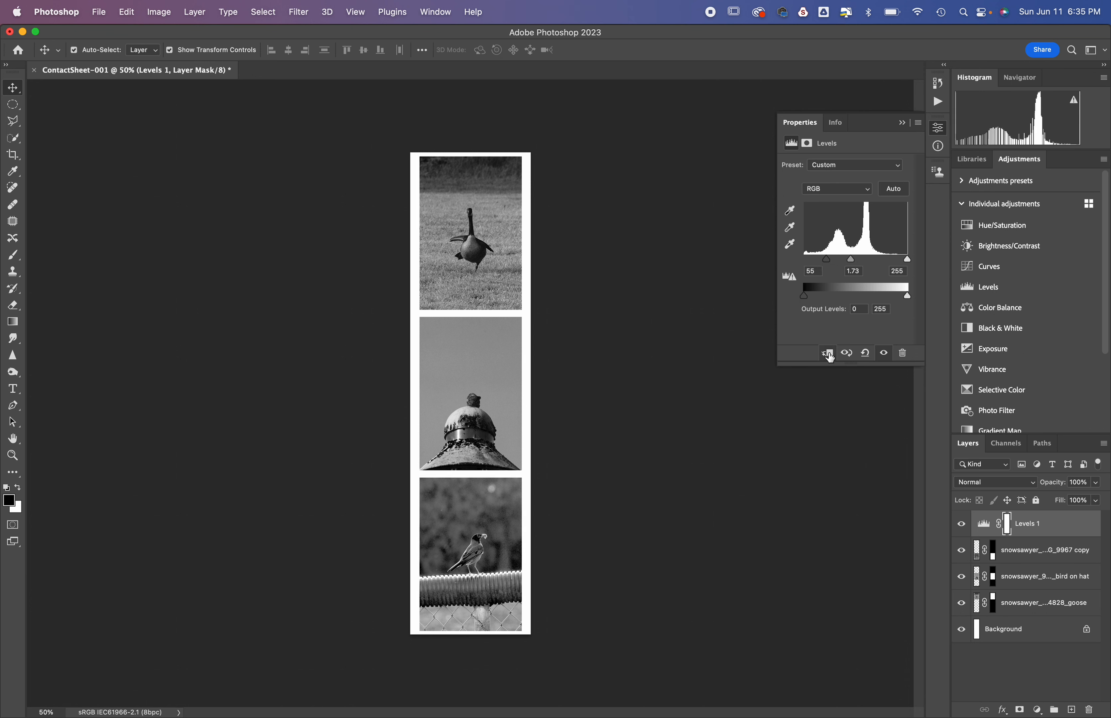
pyautogui.click(827, 356)
pyautogui.click(828, 356)
pyautogui.click(828, 356)
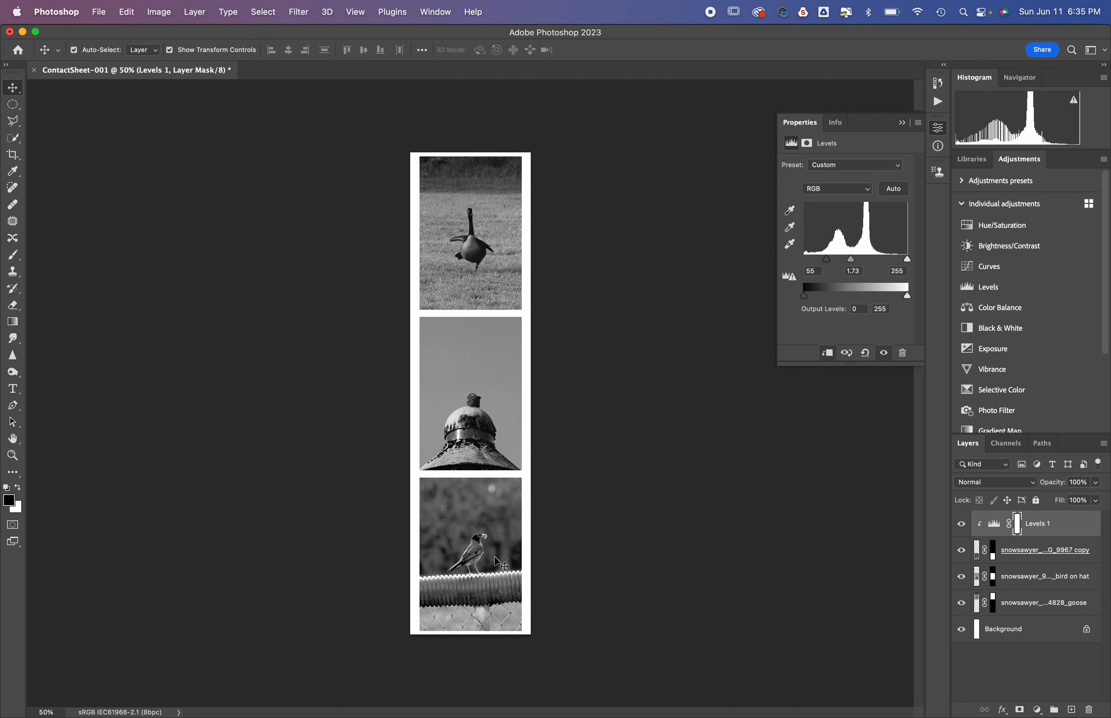
pyautogui.click(902, 123)
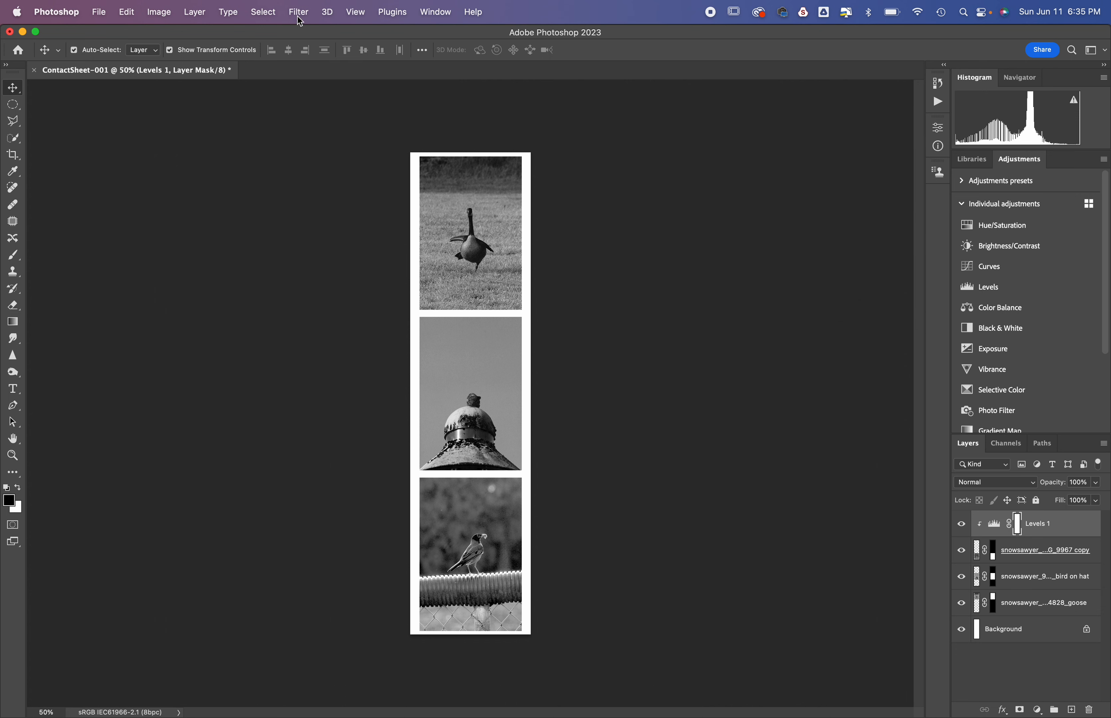
pyautogui.click(98, 14)
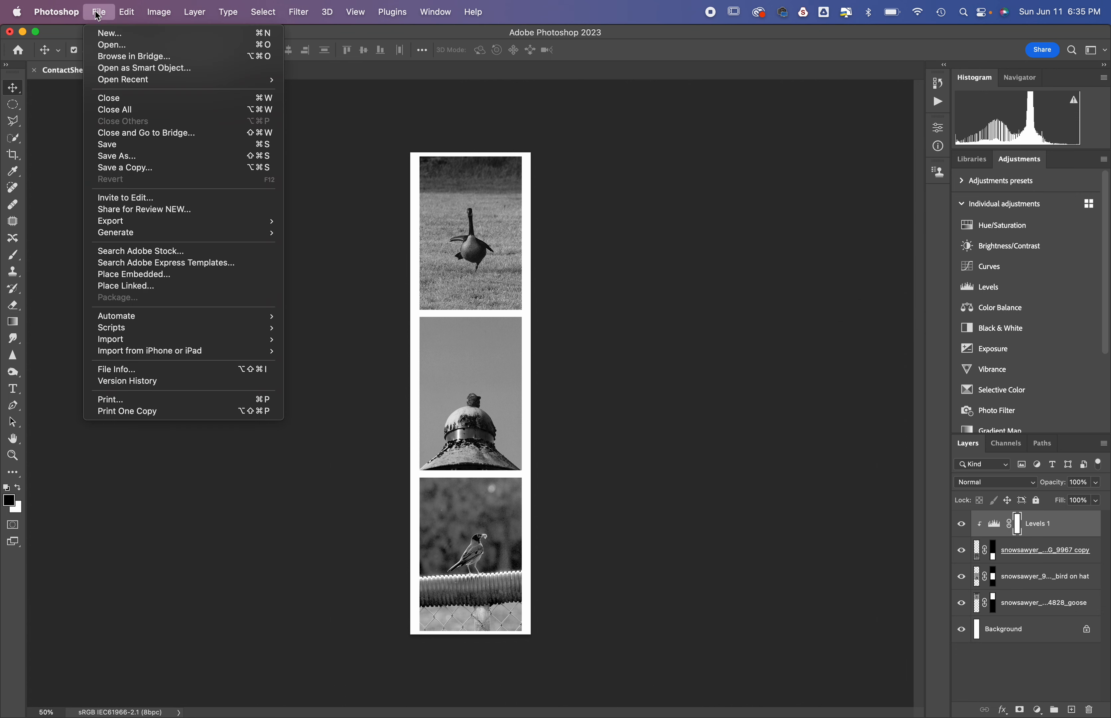
pyautogui.click(134, 168)
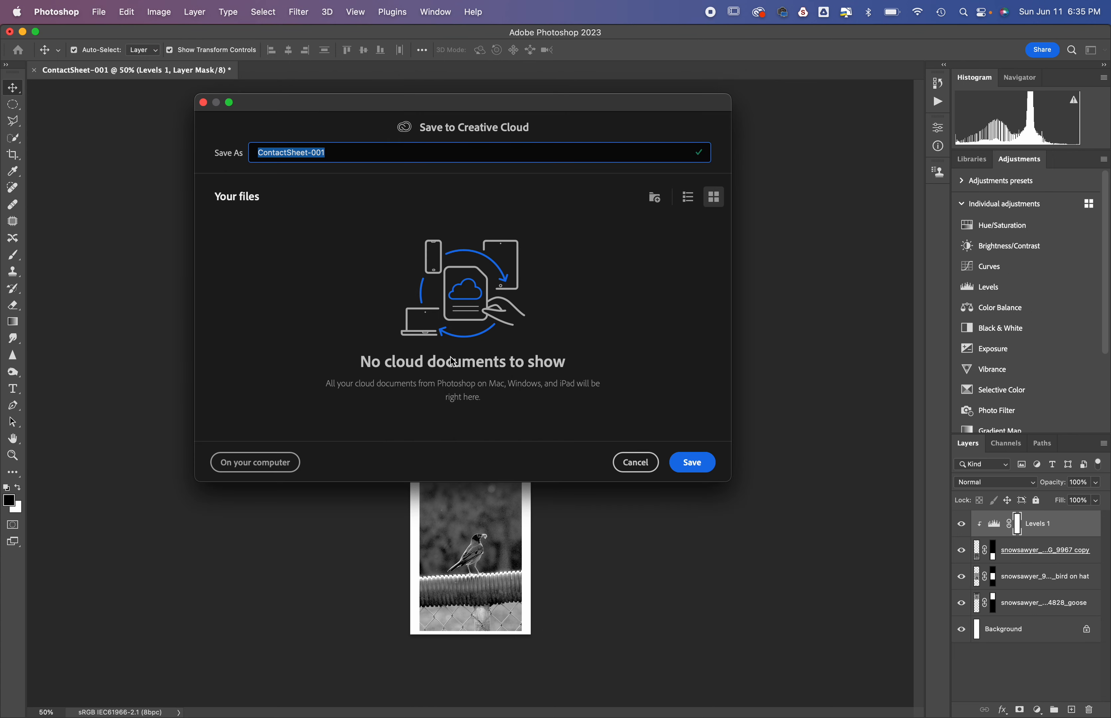
pyautogui.click(255, 462)
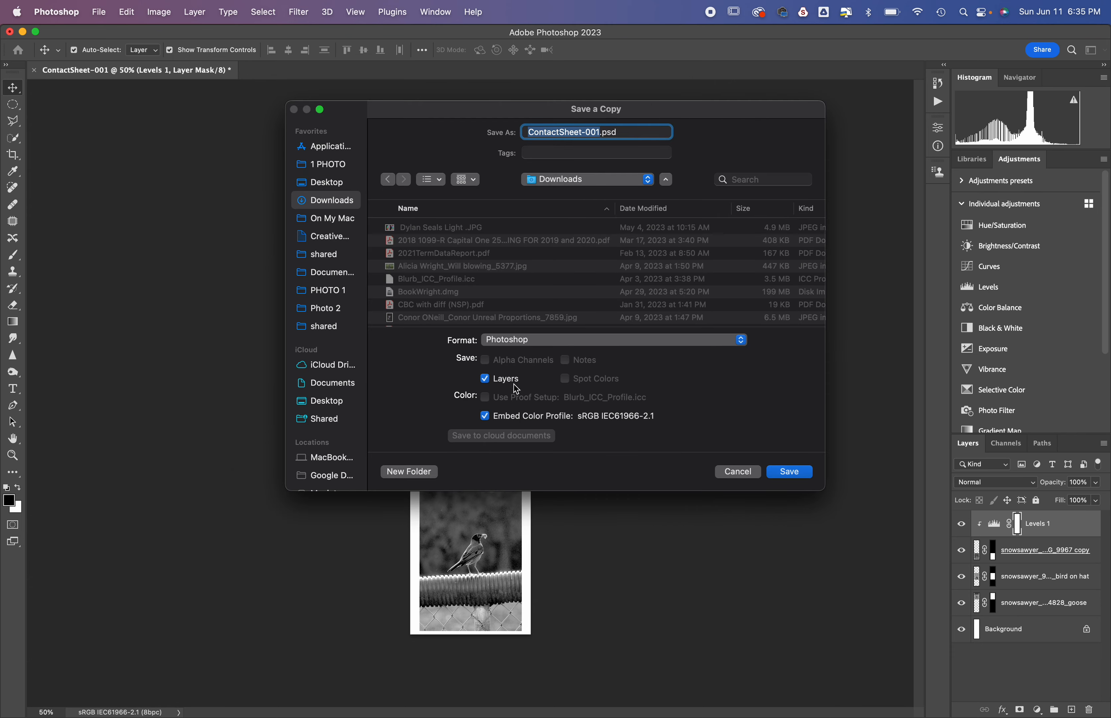
pyautogui.click(555, 340)
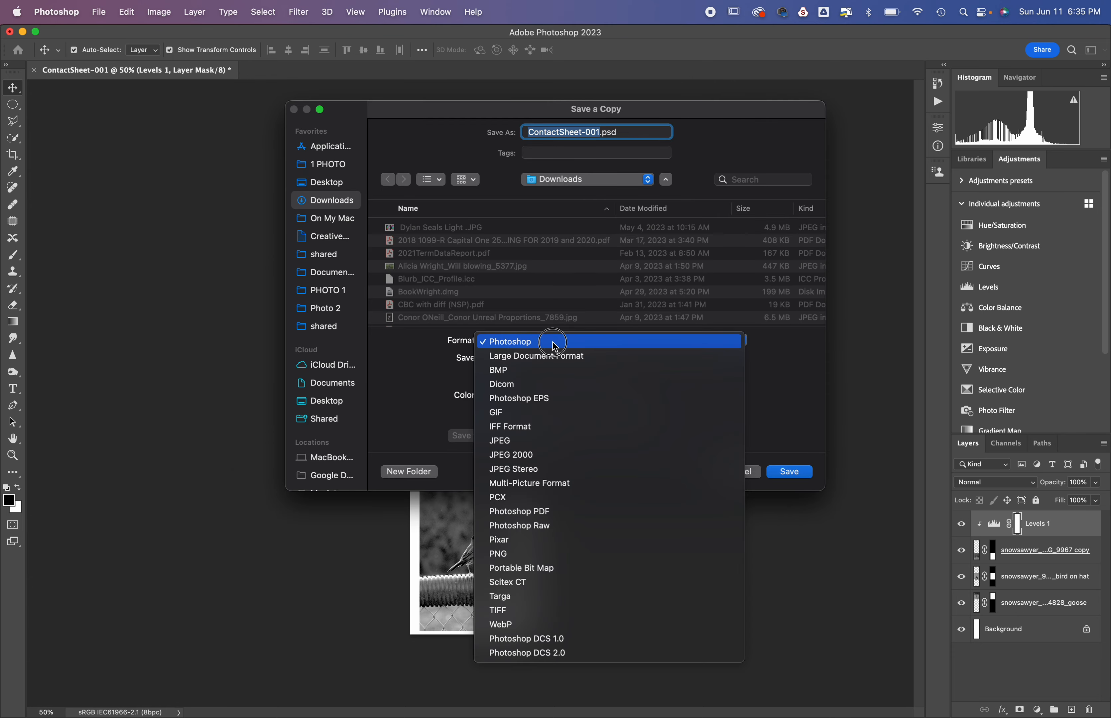
pyautogui.click(562, 441)
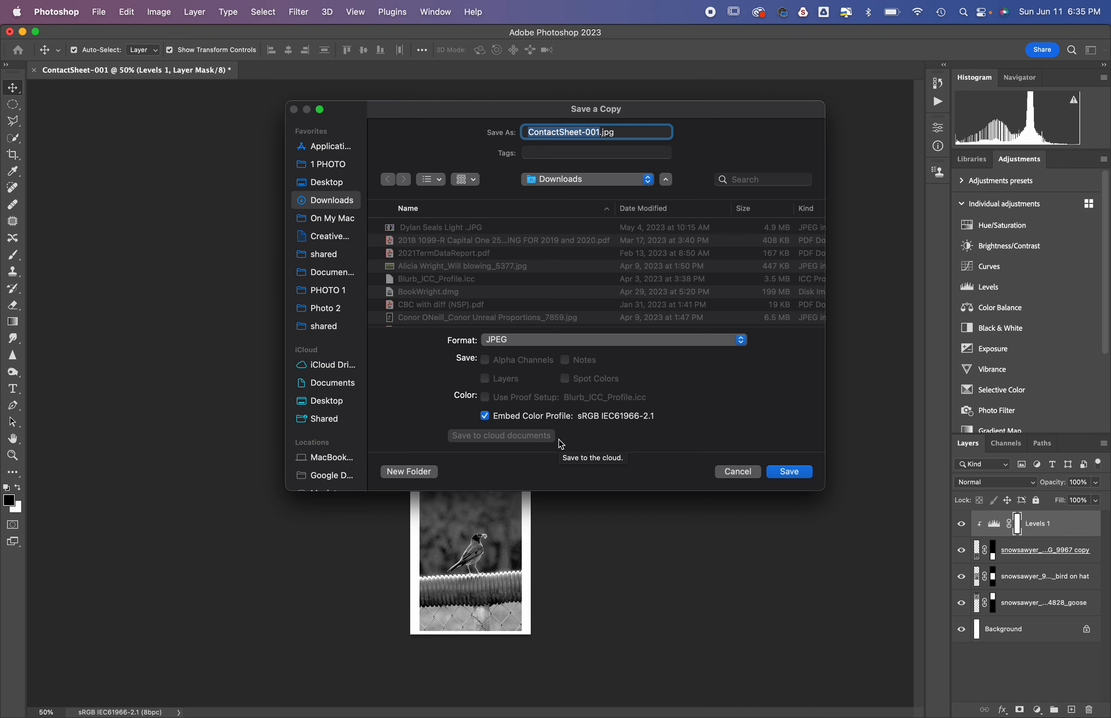
pyautogui.click(743, 475)
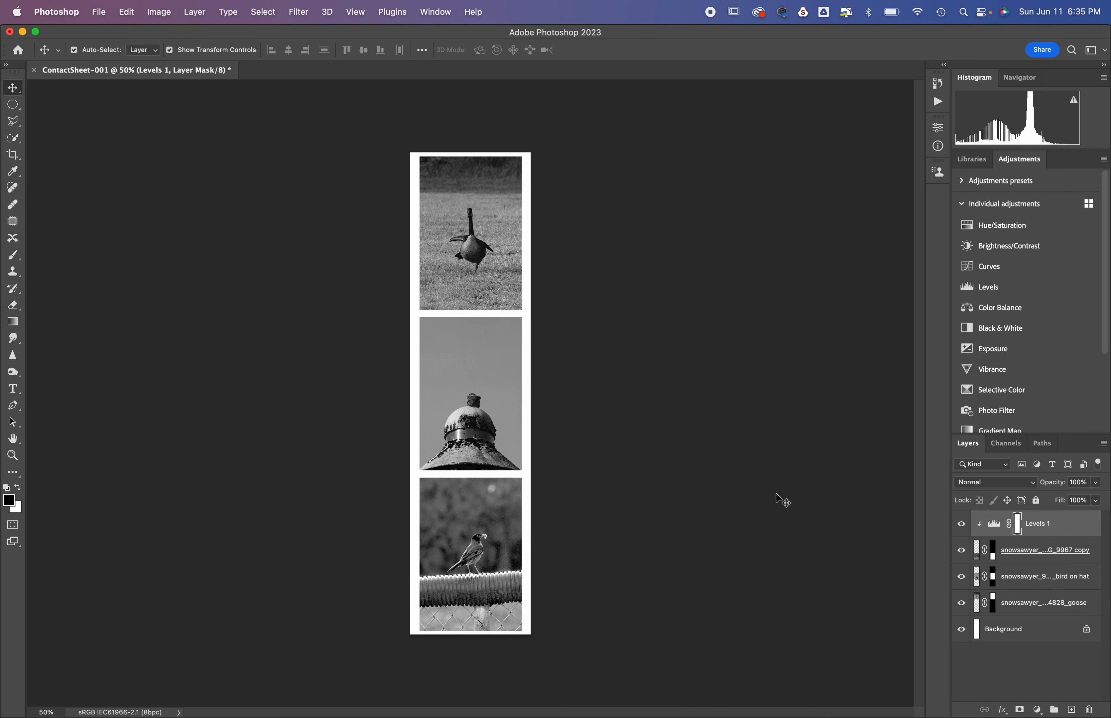